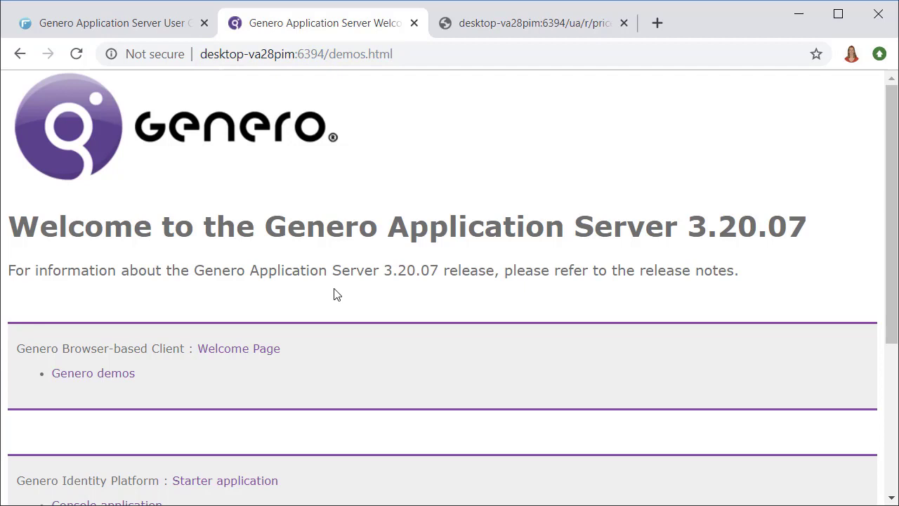
- Scroll the demos.html welcome page down to the Genero Identity Platform application links
scroll(335, 293, down, 3)
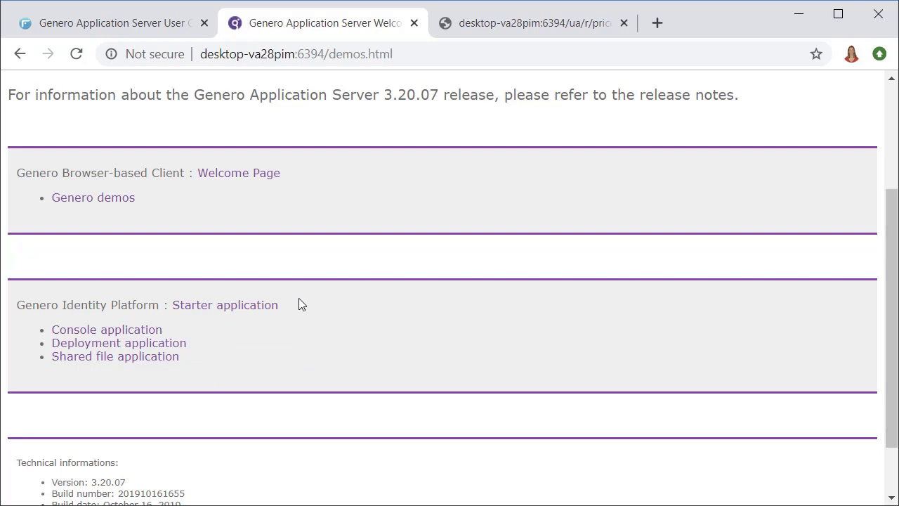
click(138, 330)
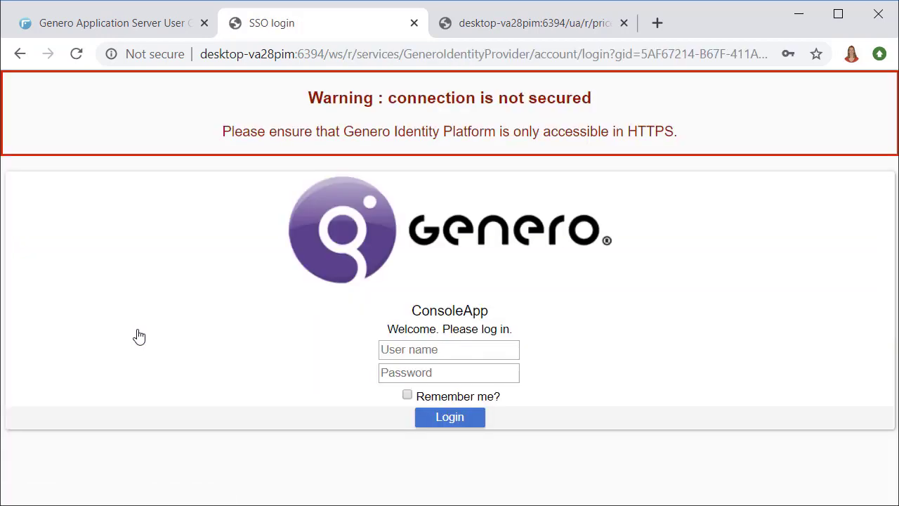
click(419, 349)
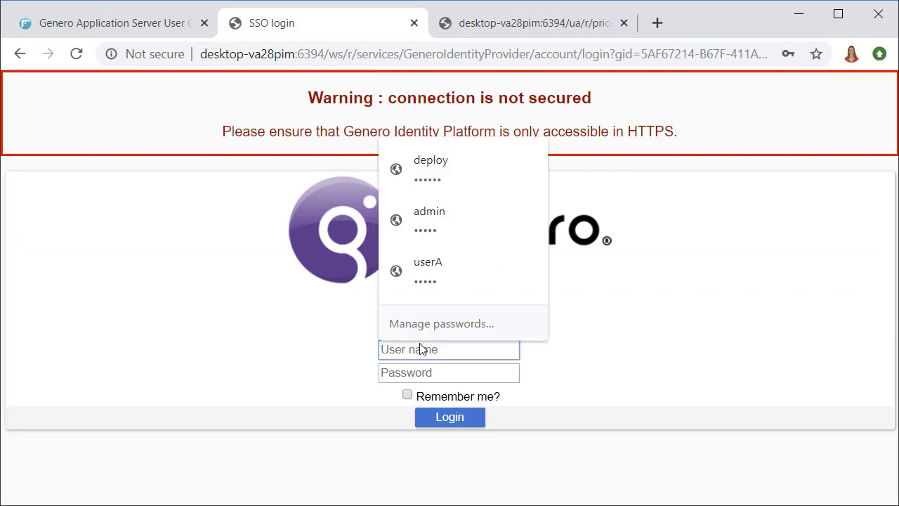
text(admin)
key(Tab)
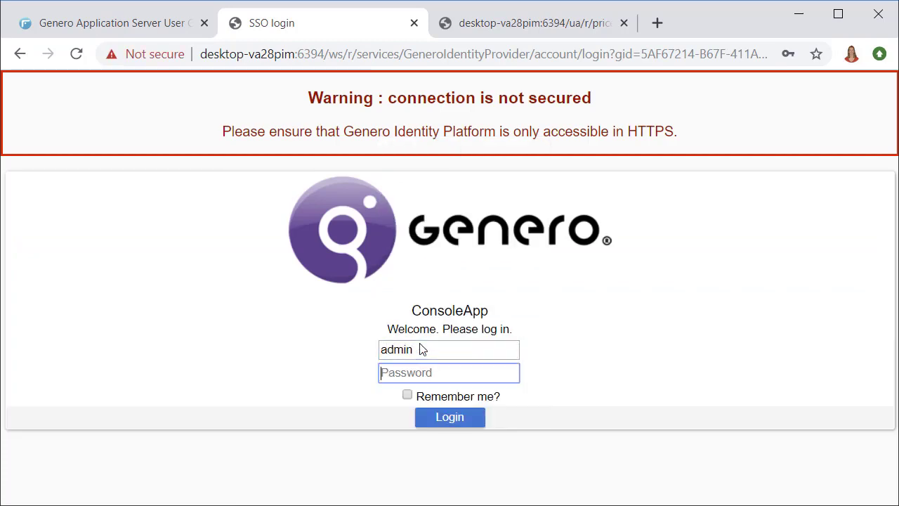
text(admin)
key(Return)
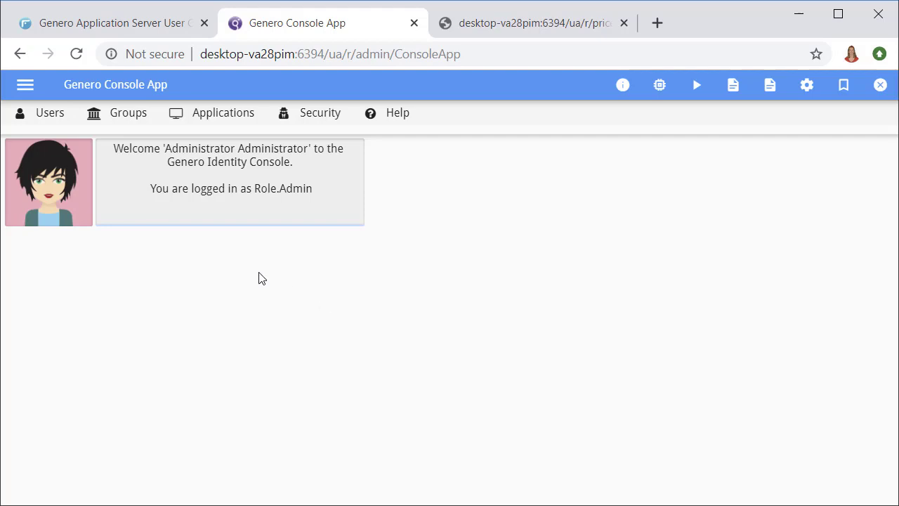
click(53, 121)
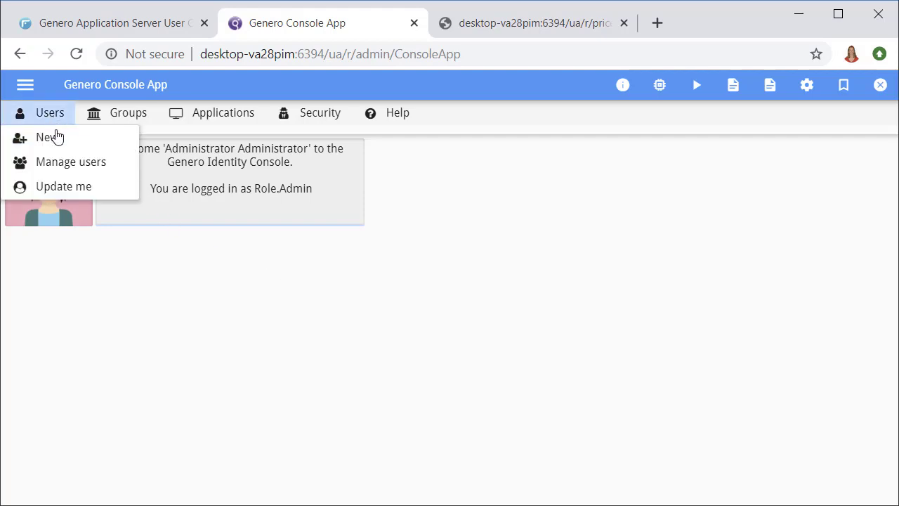
click(66, 165)
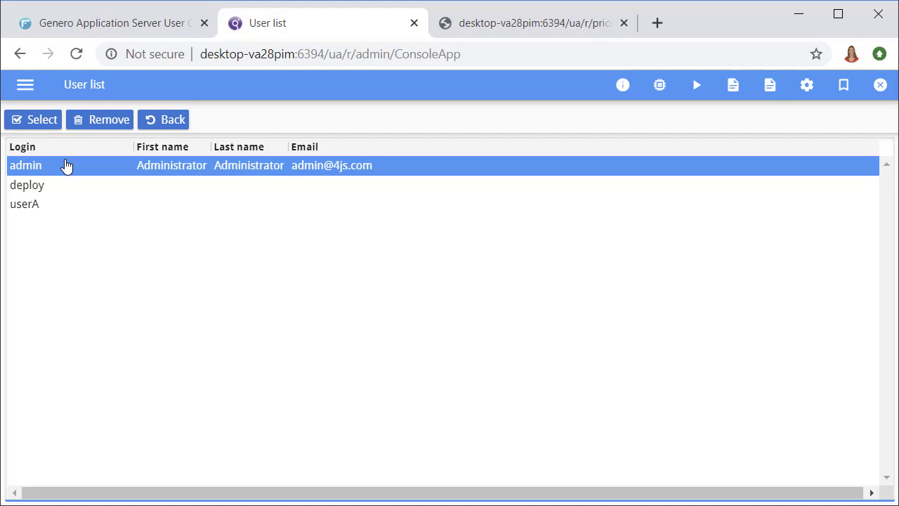
click(52, 187)
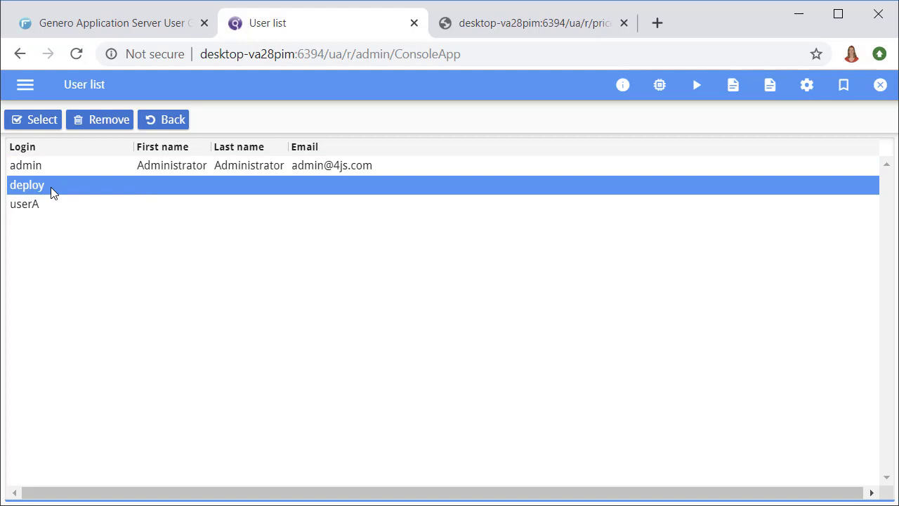
click(46, 204)
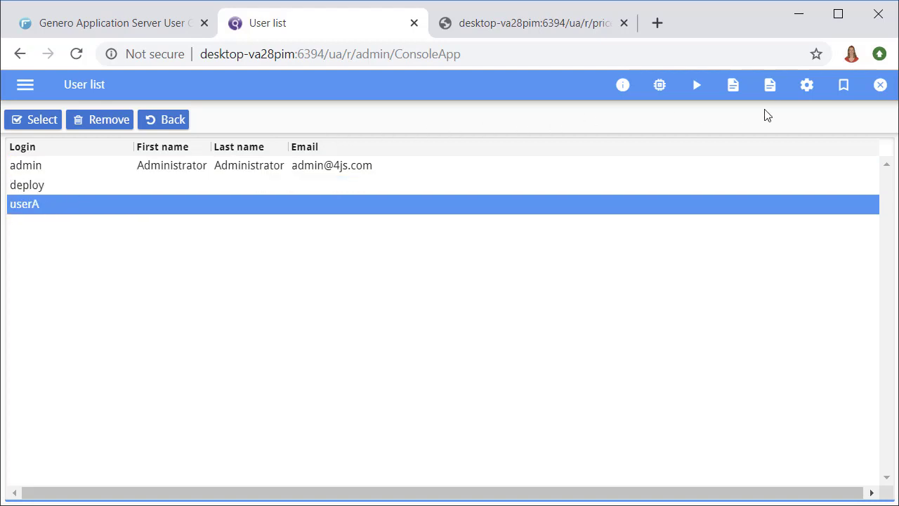
click(880, 85)
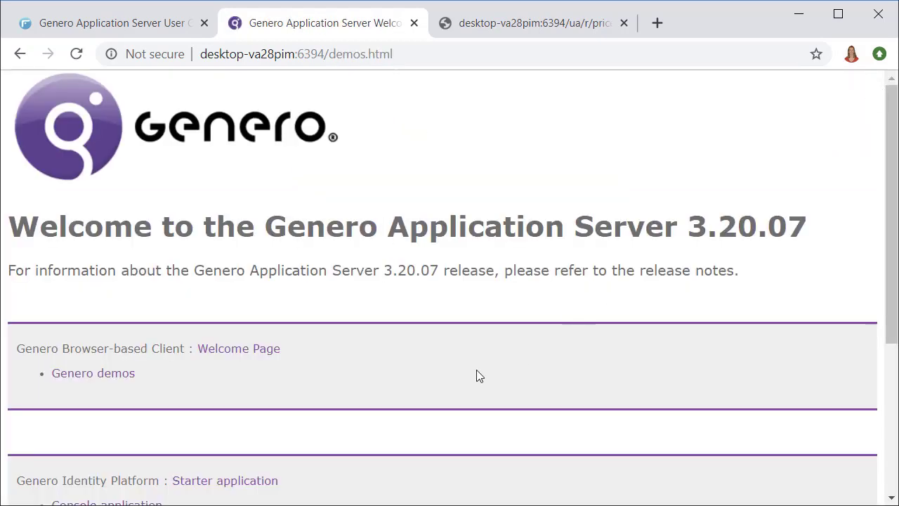
- Sign in to the Deployment application as the deploy account and open Deploy > Genero Archives
scroll(476, 369, down, 2)
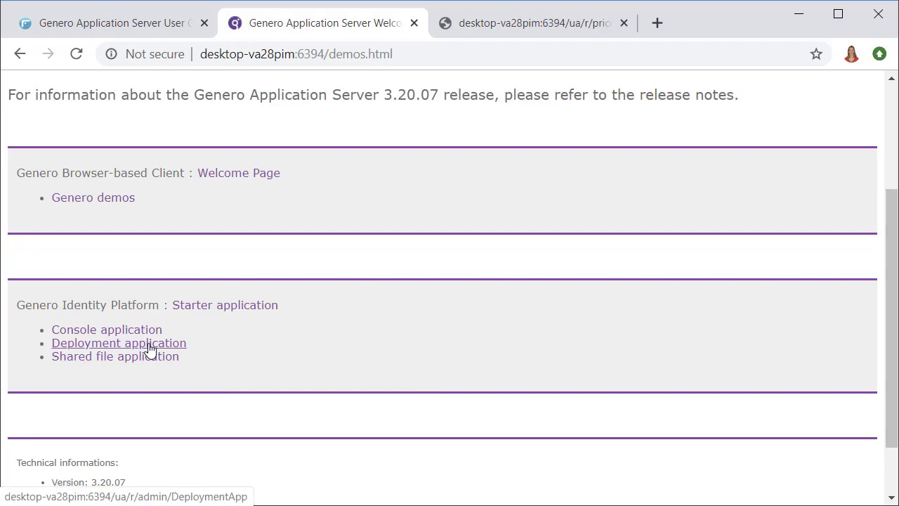
click(150, 350)
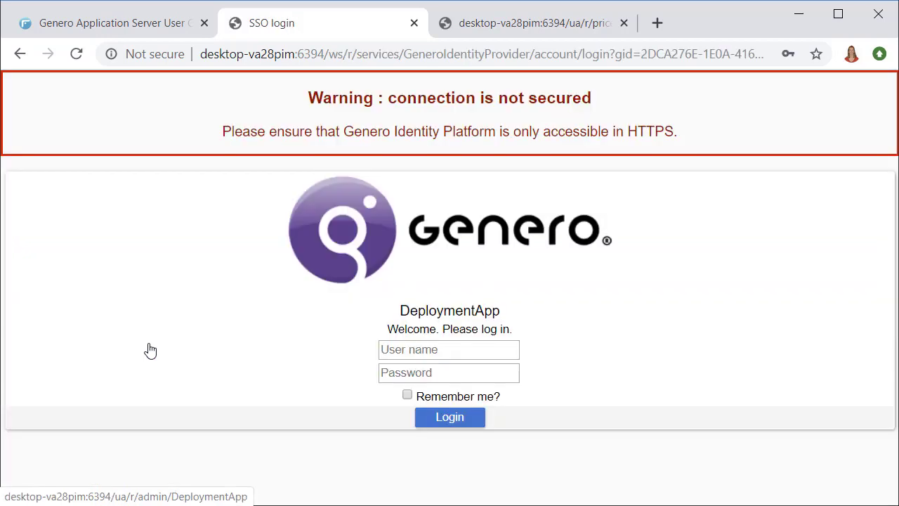
click(458, 351)
text(de)
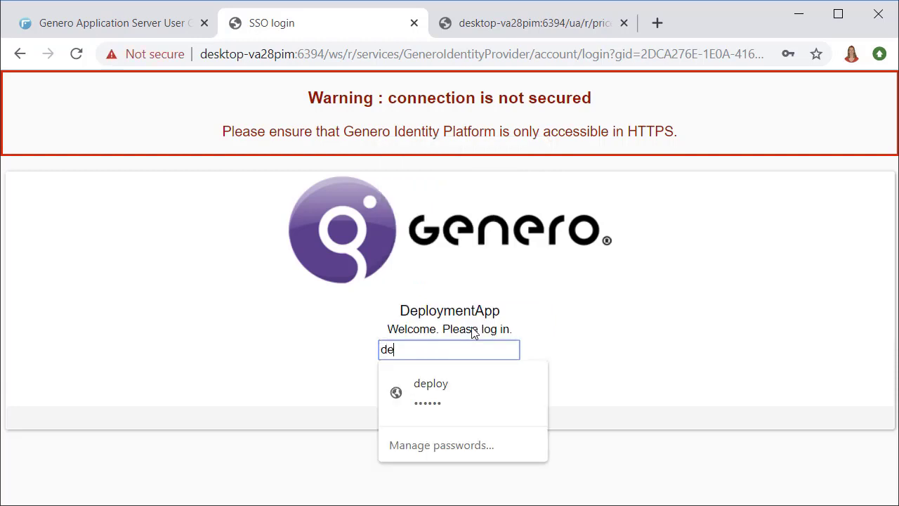
text(ploy)
key(Tab)
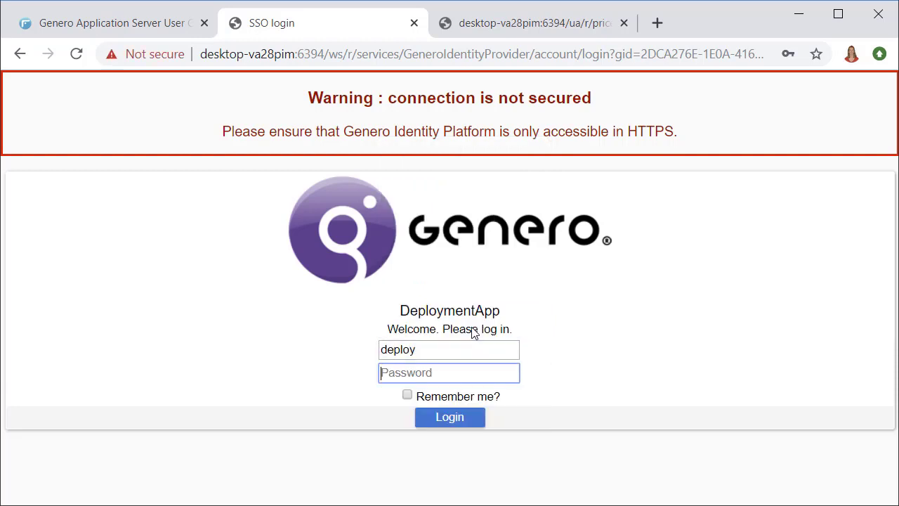
text(dmin/Deploy)
key(Return)
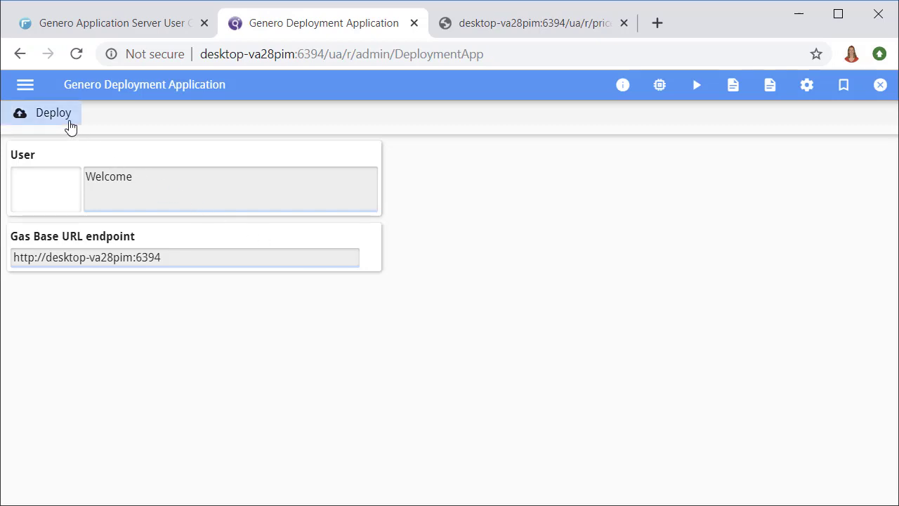
click(70, 125)
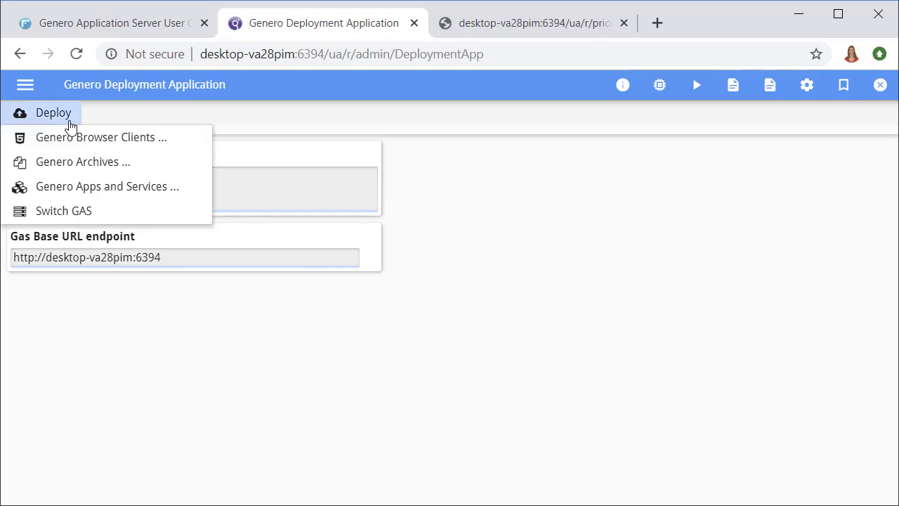
click(70, 164)
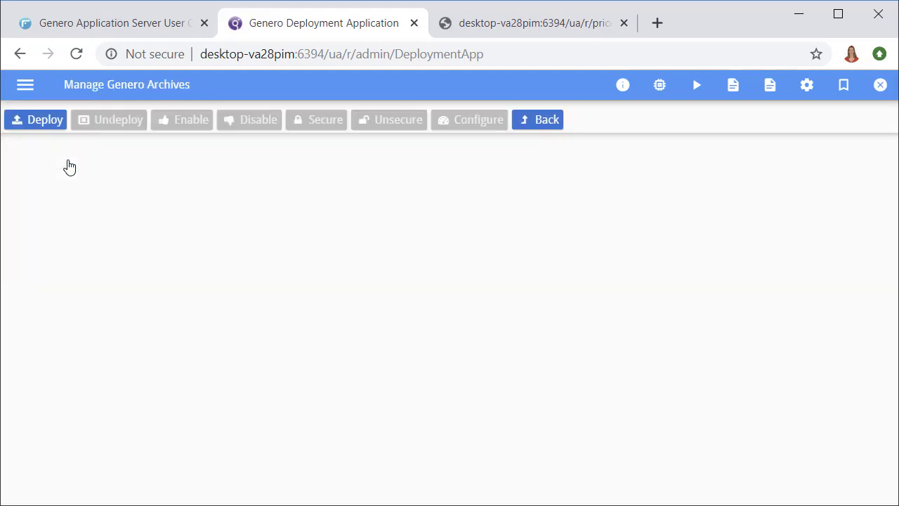
- Upload and deploy ggc-quick-start.gar, then make the archive Active
click(48, 127)
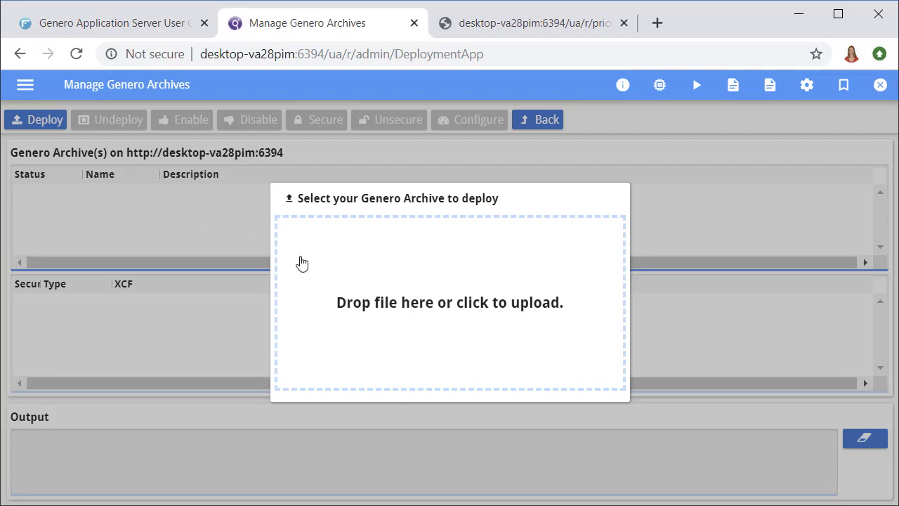
click(457, 302)
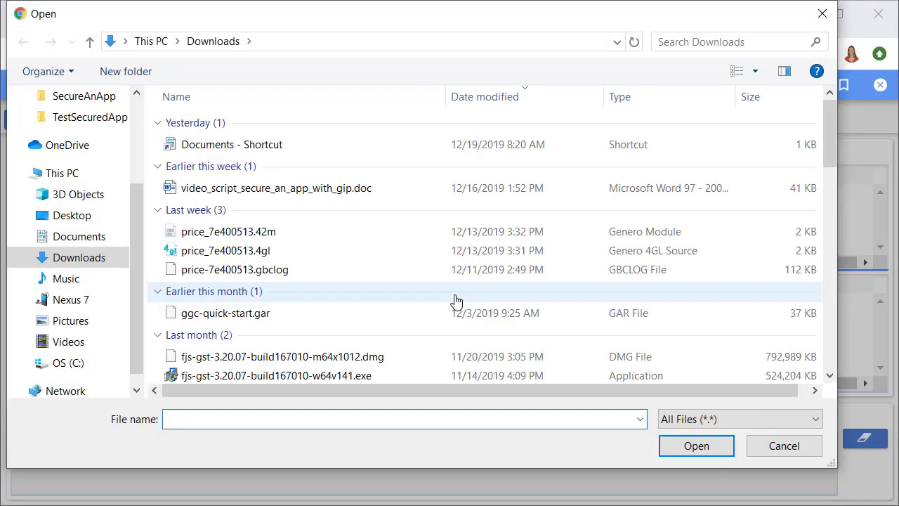
double_click(258, 318)
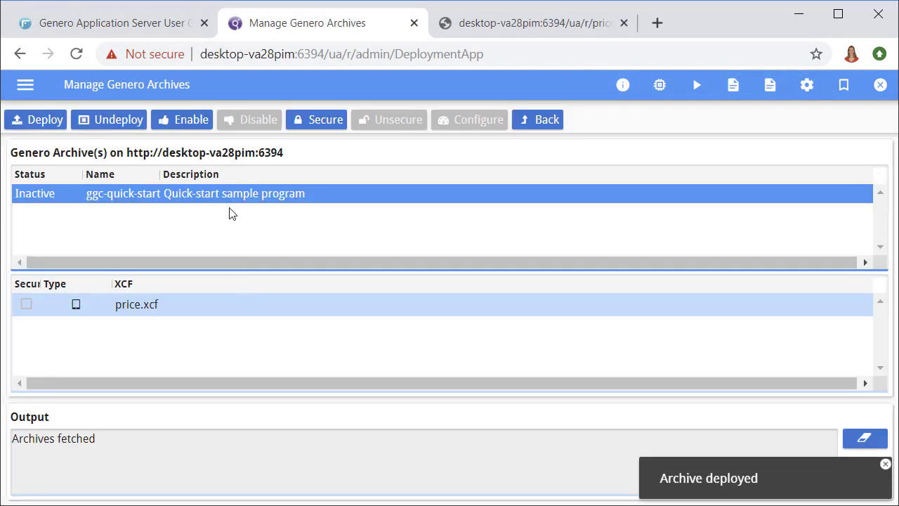
click(181, 121)
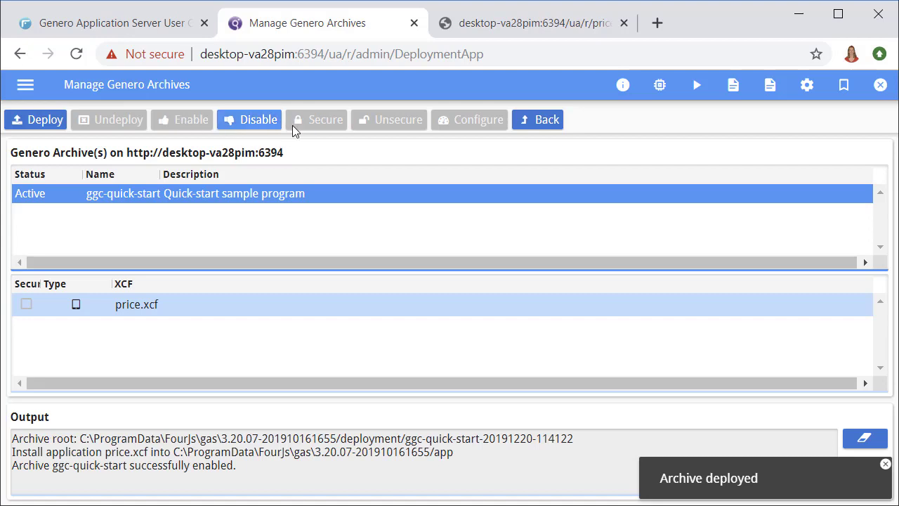
click(483, 31)
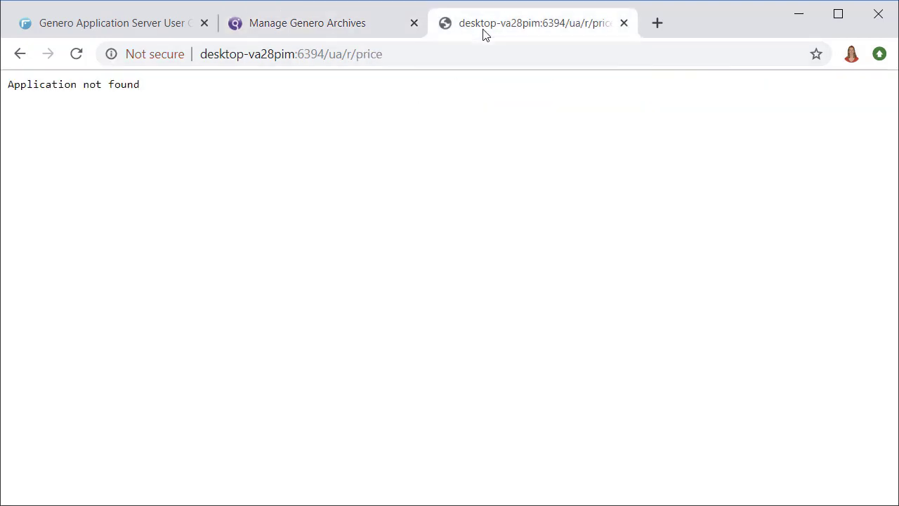
- Reload the price app, preview Wall clock and Blue Scissors, and sort products by name then price
click(76, 55)
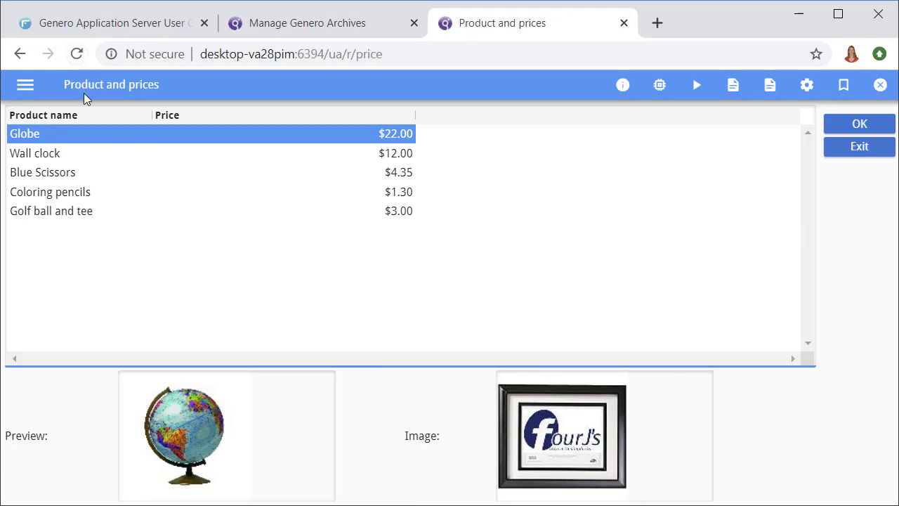
click(73, 159)
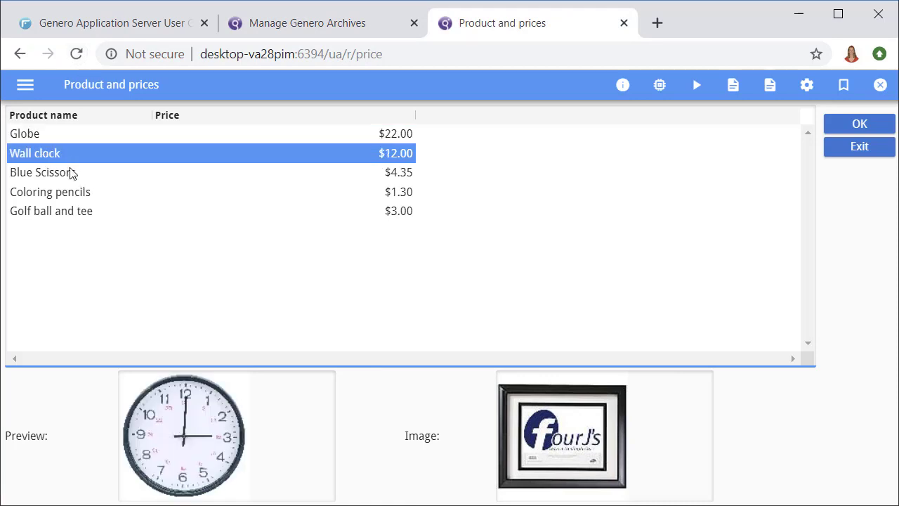
click(70, 173)
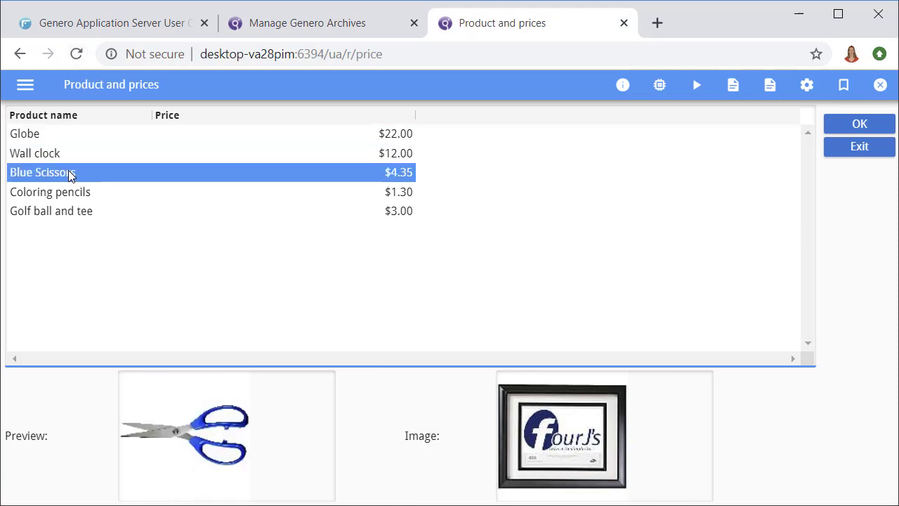
click(65, 118)
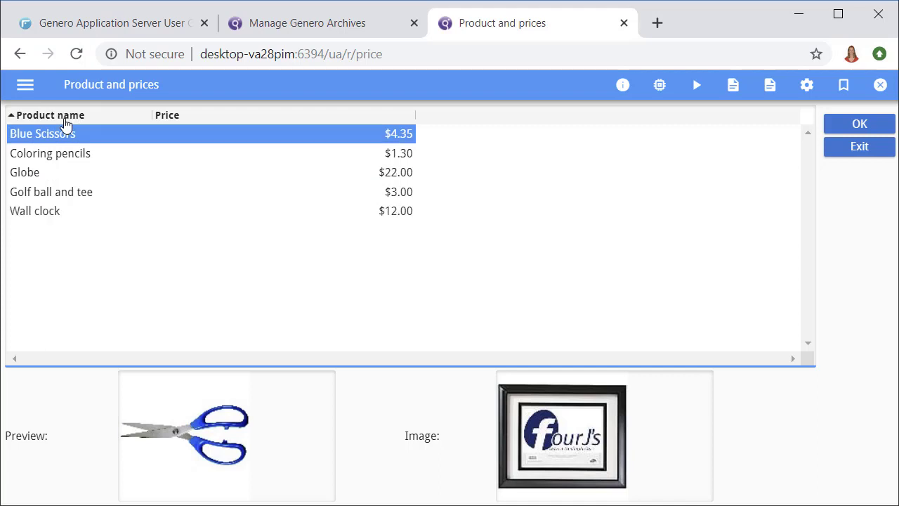
click(161, 120)
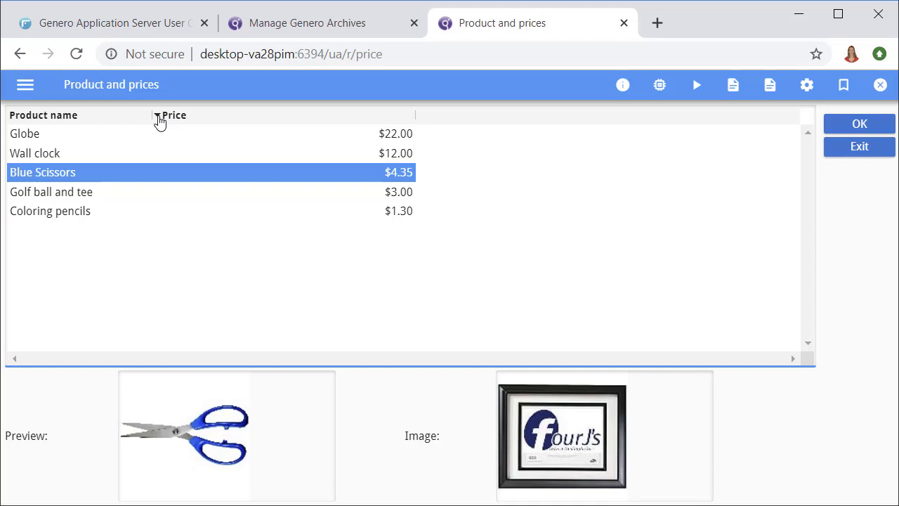
click(291, 39)
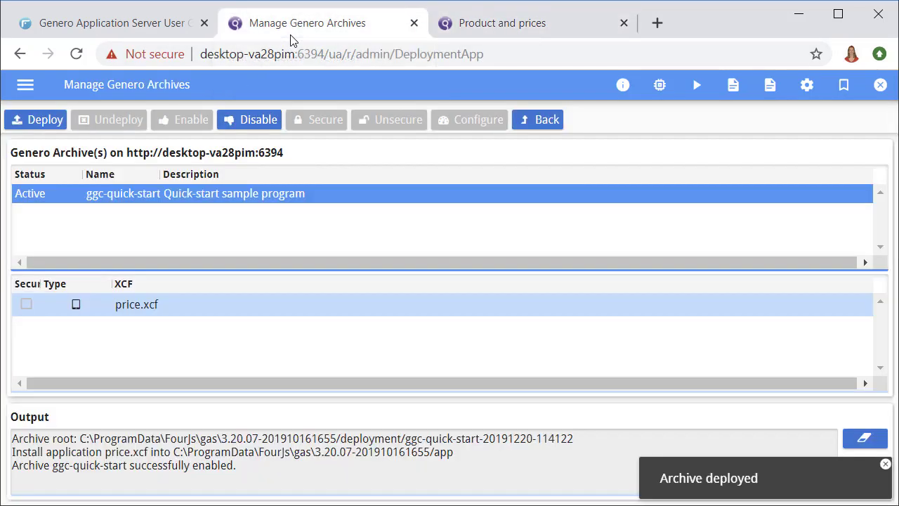
- Disable the ggc-quick-start archive, secure price.xcf, and re-enable the archive
click(245, 130)
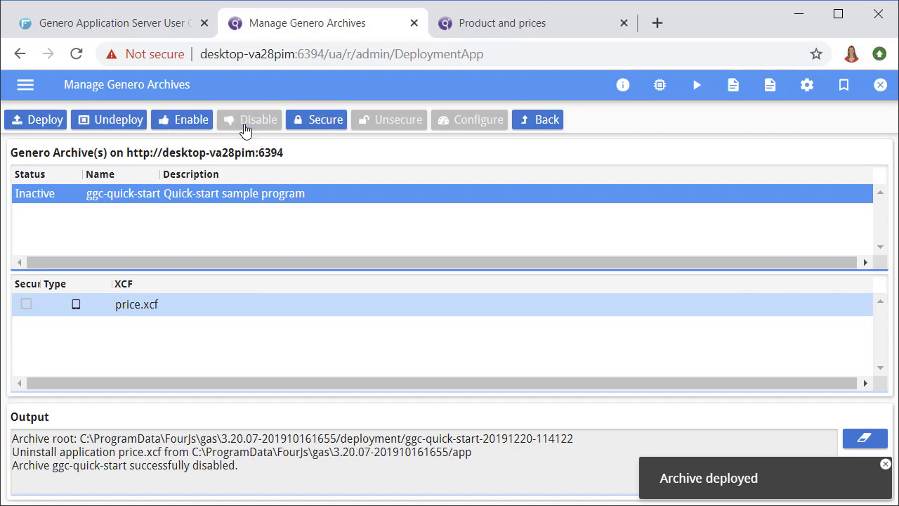
click(314, 125)
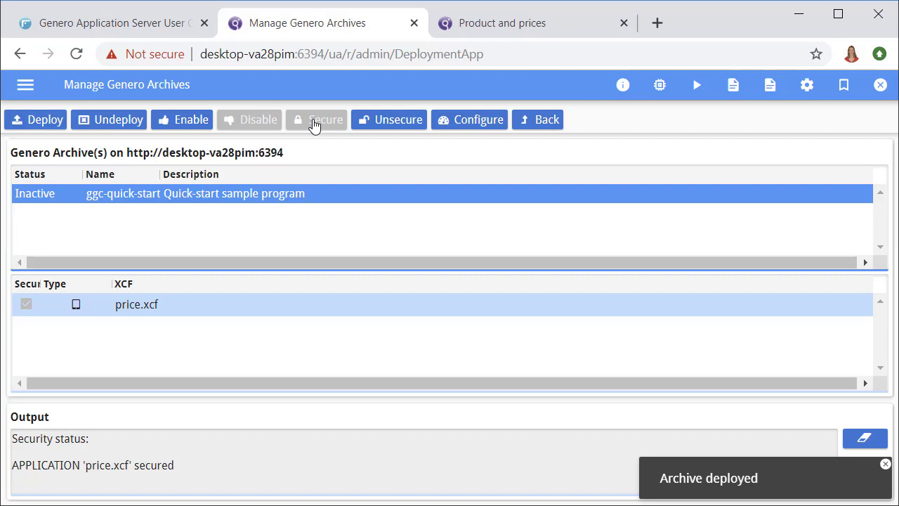
click(187, 125)
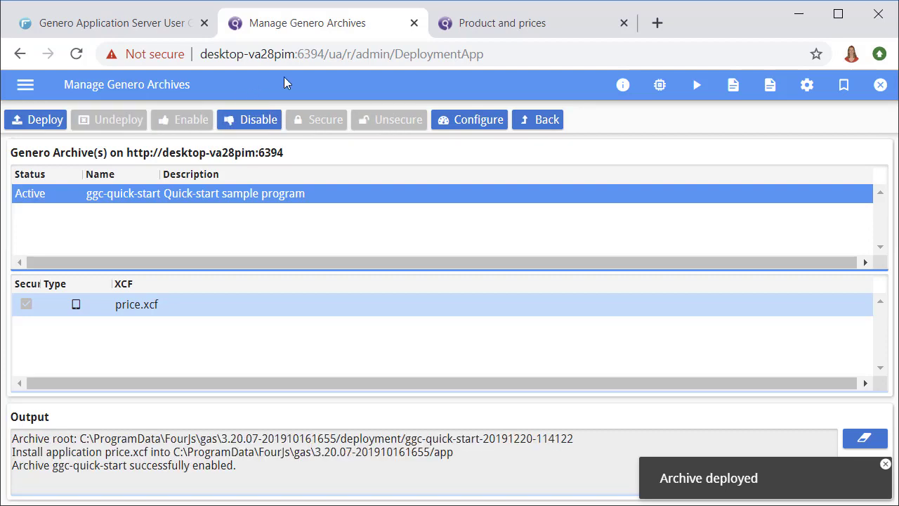
click(477, 35)
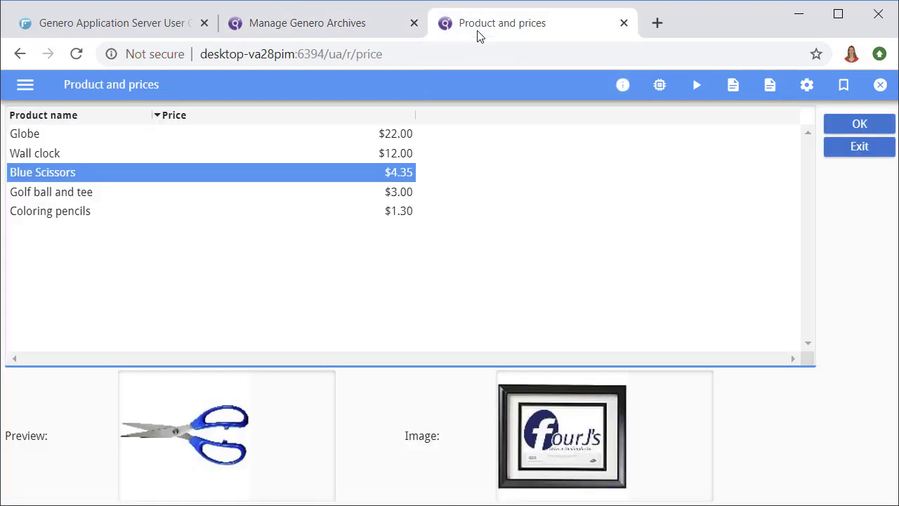
- Reload the price app and sign in through the SSO form as userA with its password
click(71, 62)
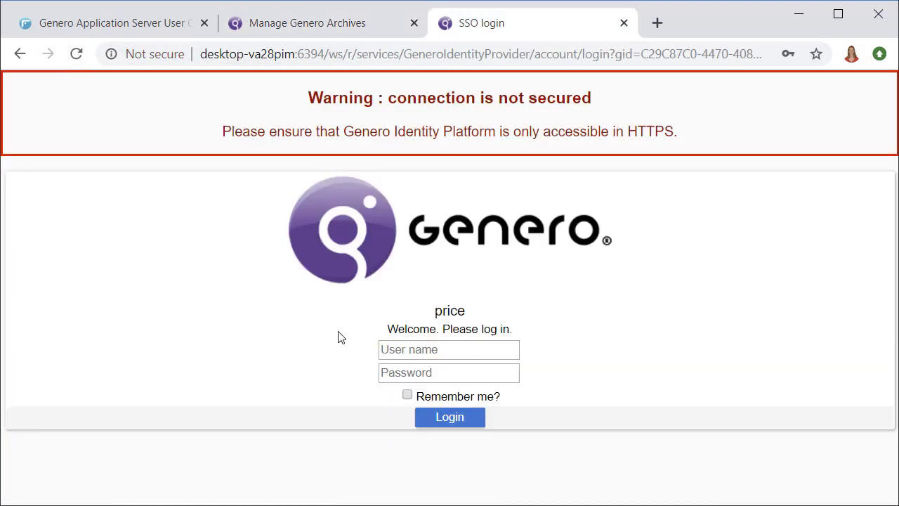
click(458, 346)
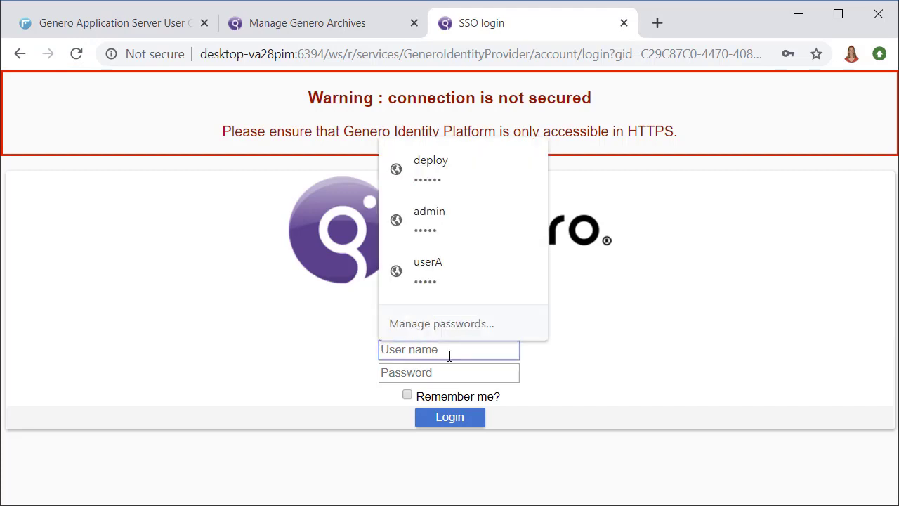
text(userA)
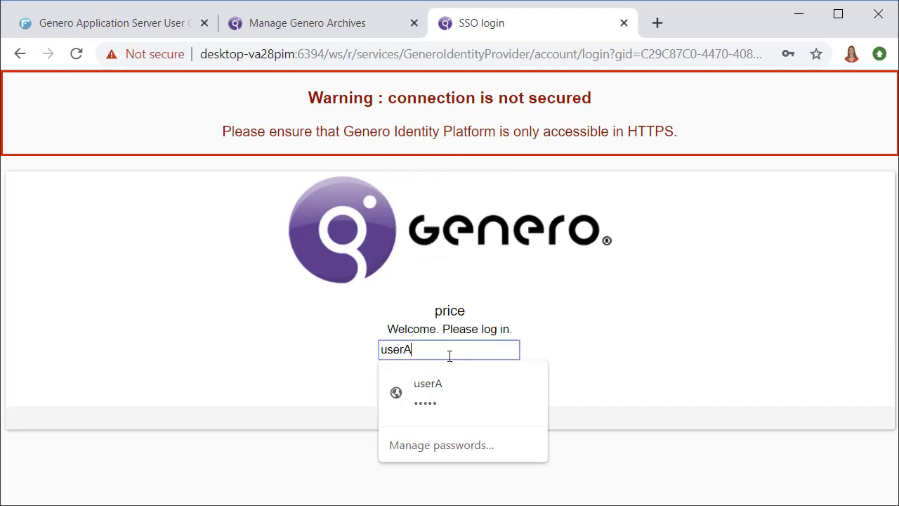
key(Tab)
text(•••••)
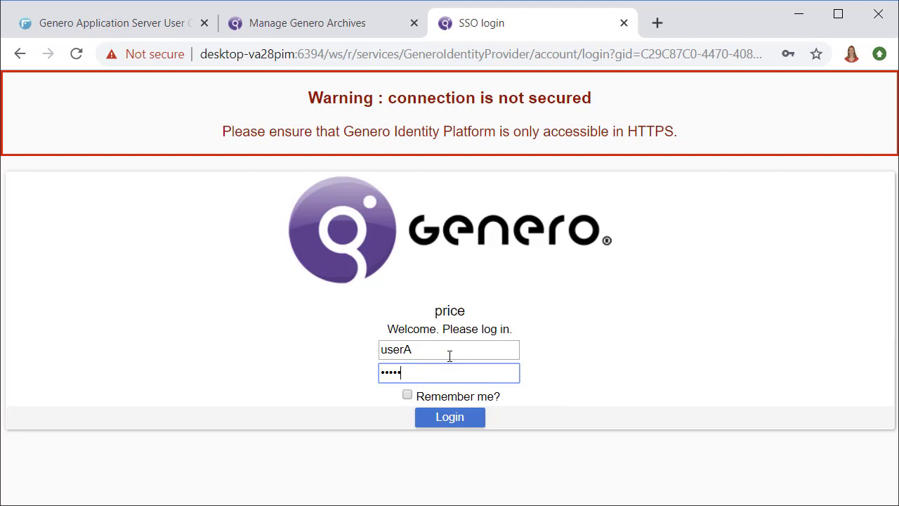
key(Return)
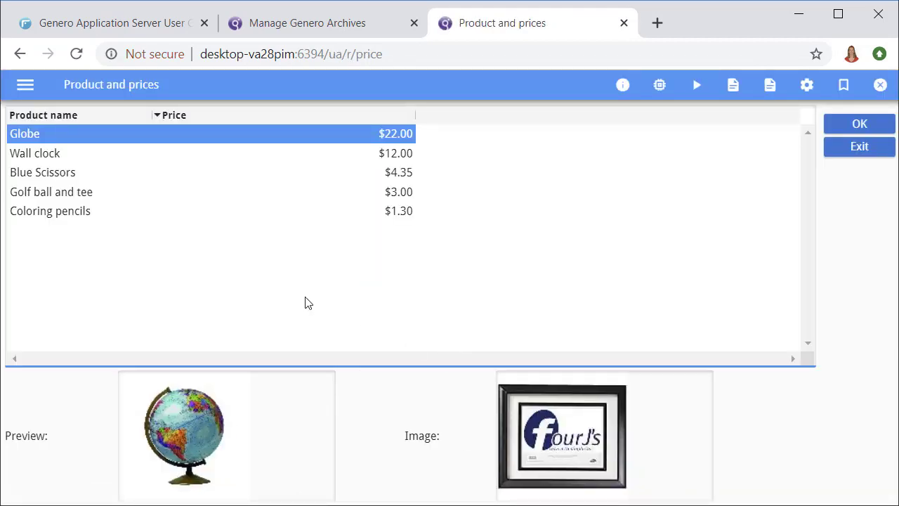
- Select the Golf ball and tee product, then the Blue Scissors product to show its preview
click(60, 199)
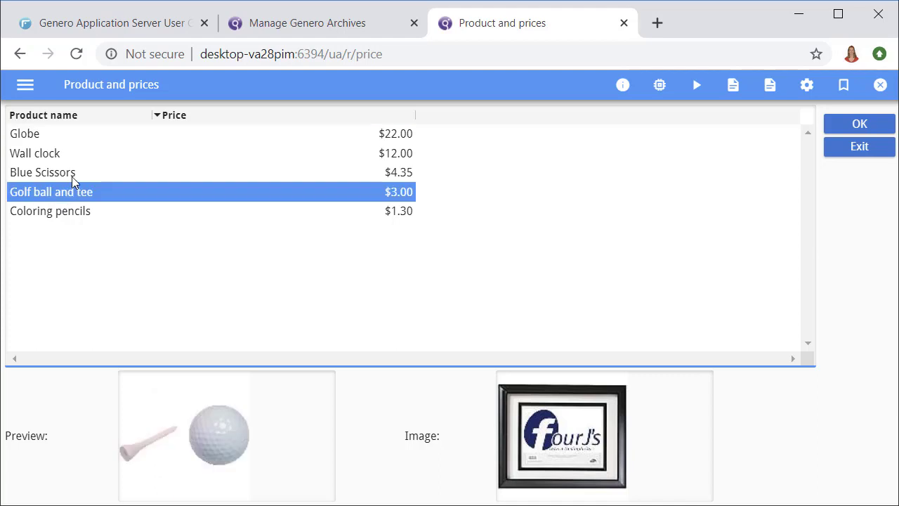
click(73, 175)
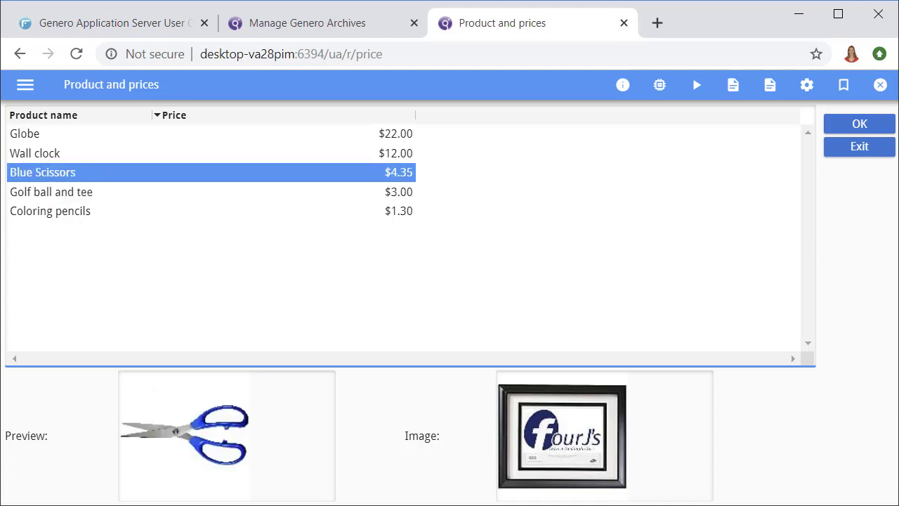
- Go to the archives page and scroll price.xcf's configuration to its Role.User authorization scope
click(290, 28)
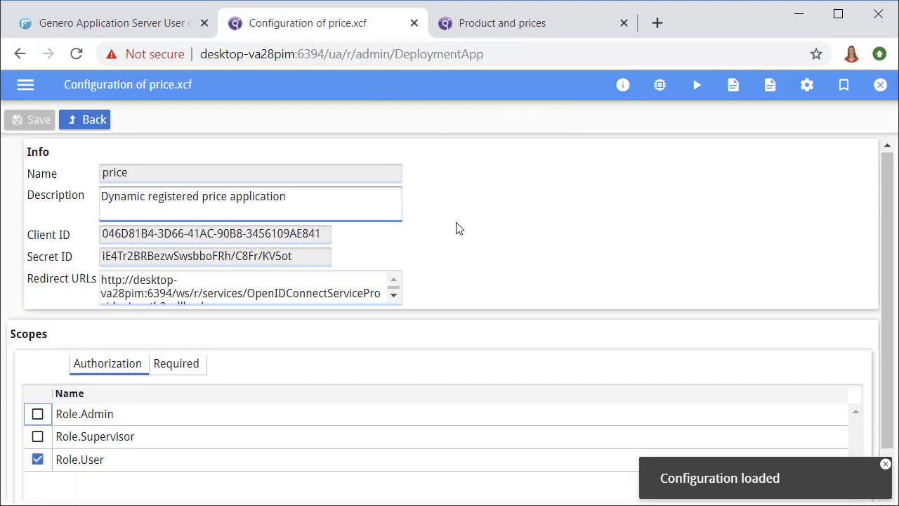
scroll(455, 228, down, 1)
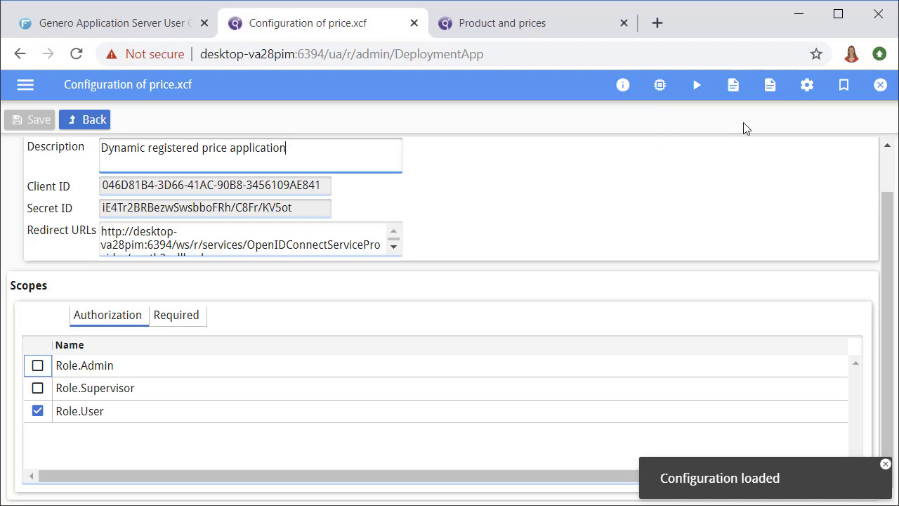
- End the deployment session and sign in to the Console application as admin
click(878, 87)
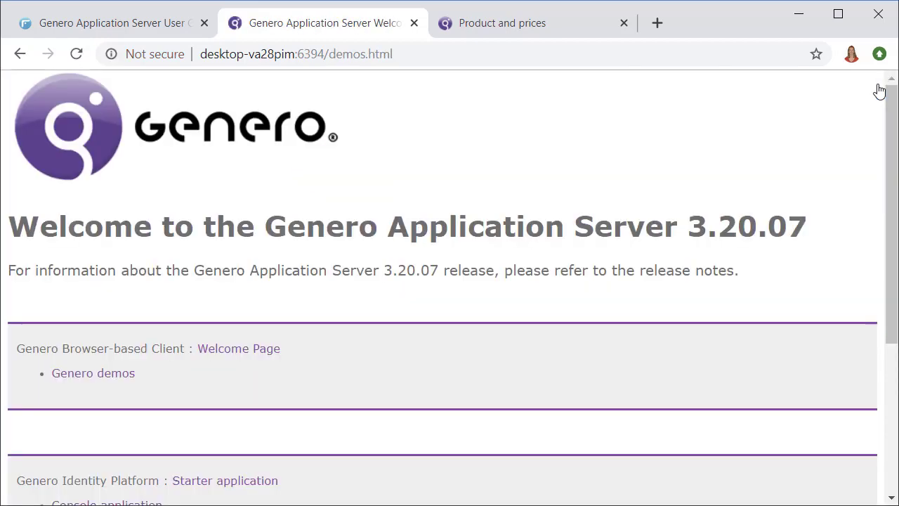
scroll(464, 267, down, 2)
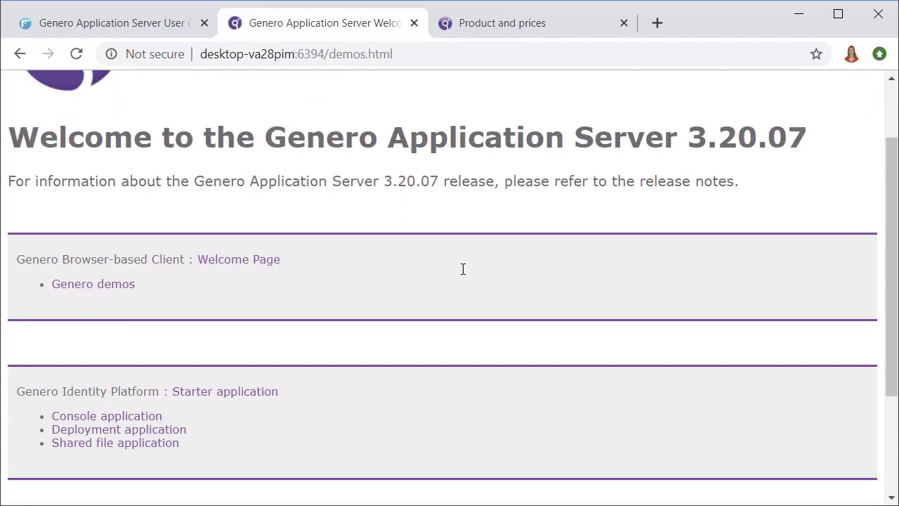
click(143, 332)
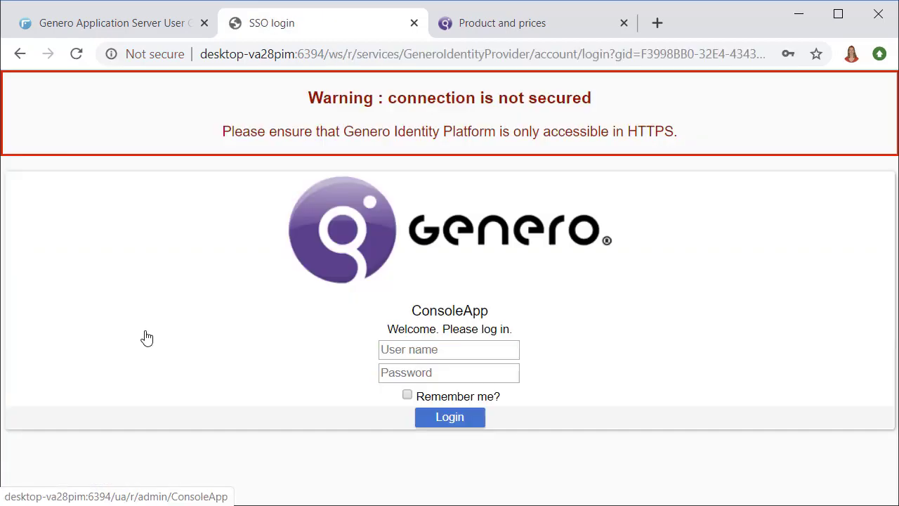
click(407, 349)
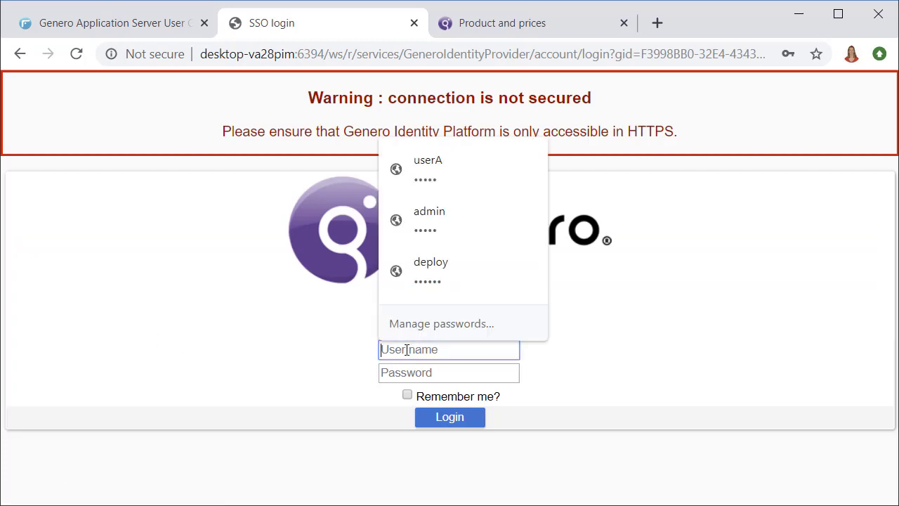
text(admin)
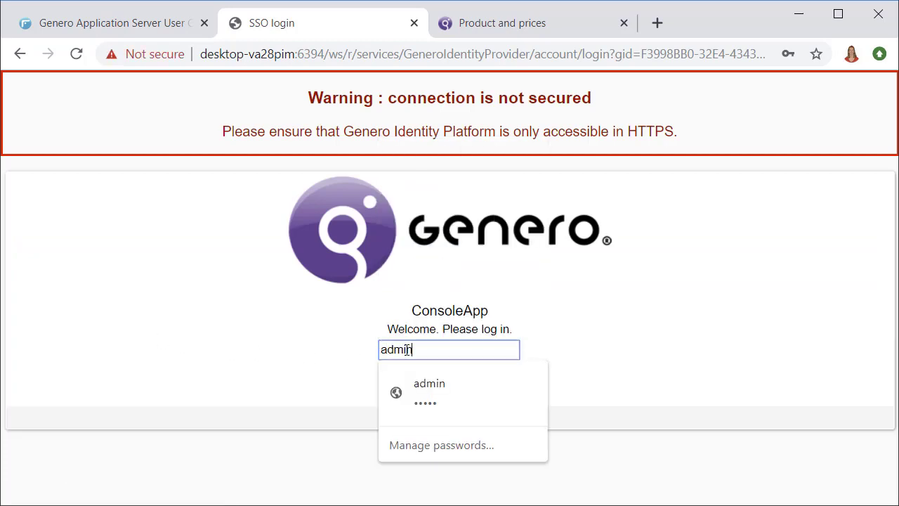
key(Tab)
text(admin)
key(Return)
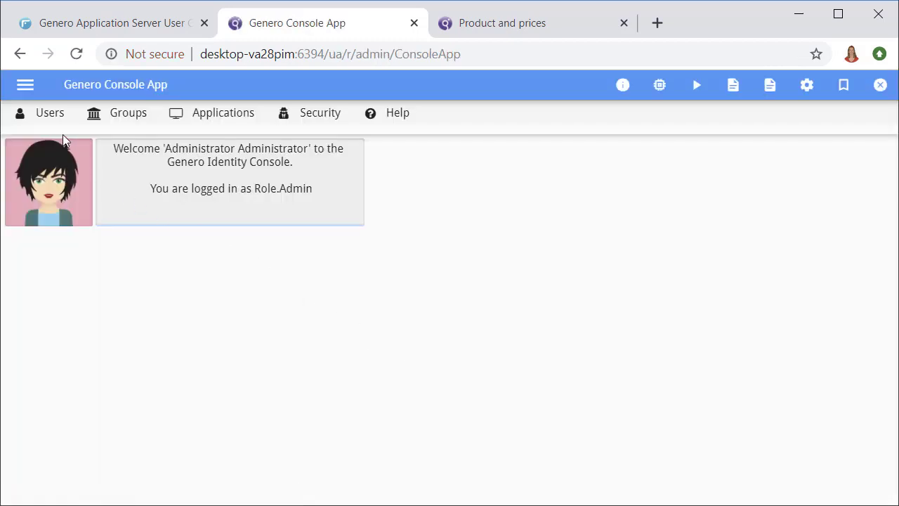
- Open the Users list in the Console and bring up userA's details
click(51, 114)
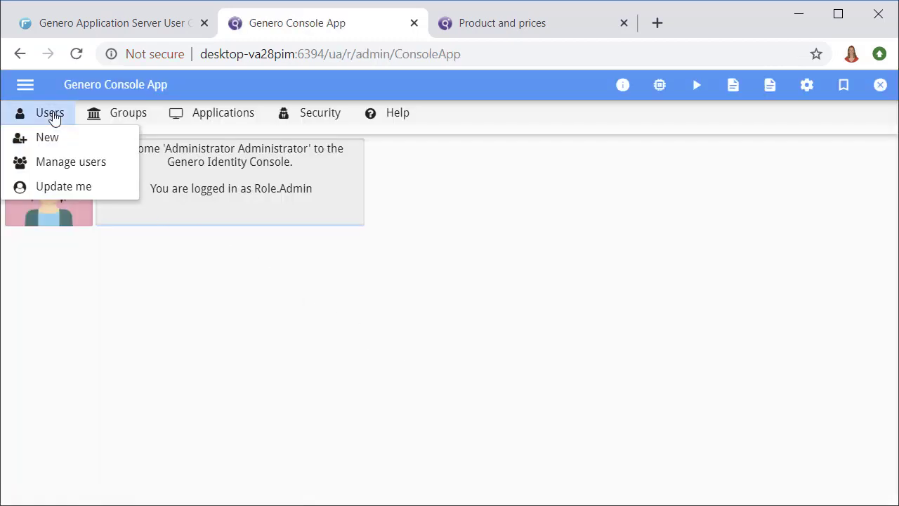
click(44, 161)
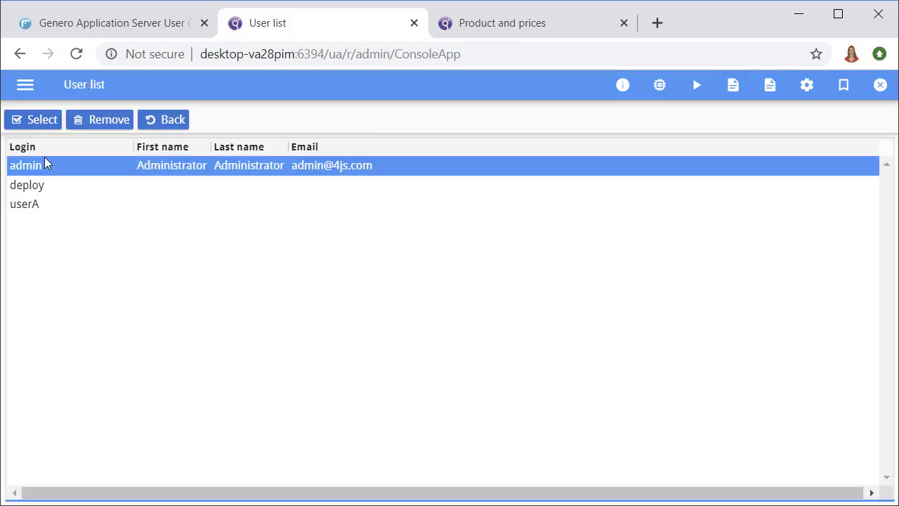
click(73, 209)
double_click(70, 204)
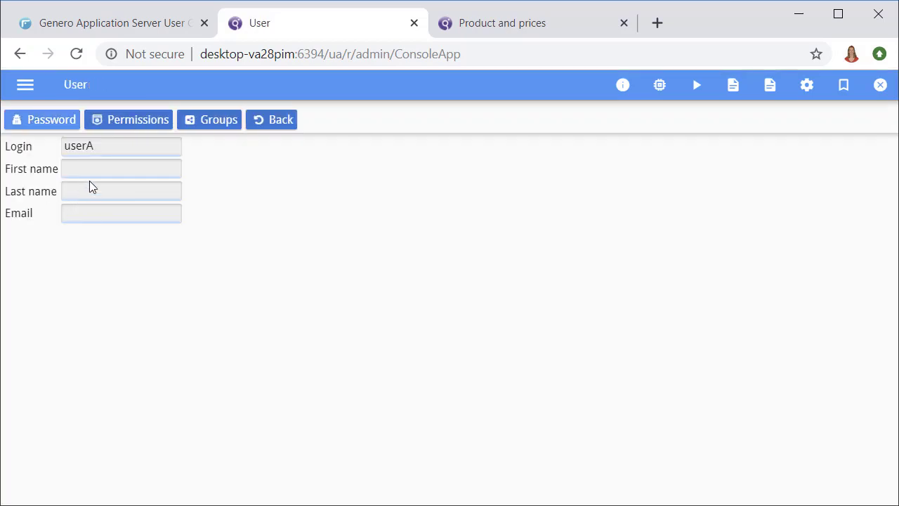
- Review userA's Role.User scope and User group membership, then return to the User list
click(137, 130)
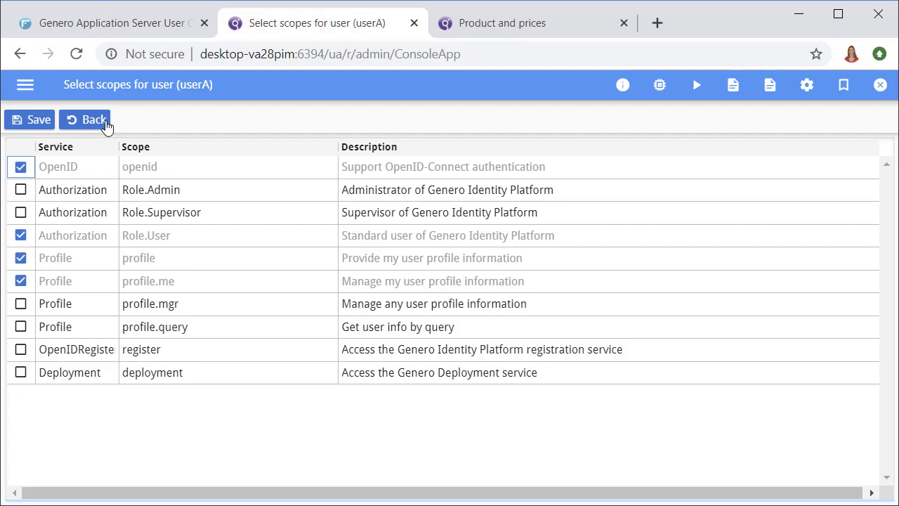
click(106, 124)
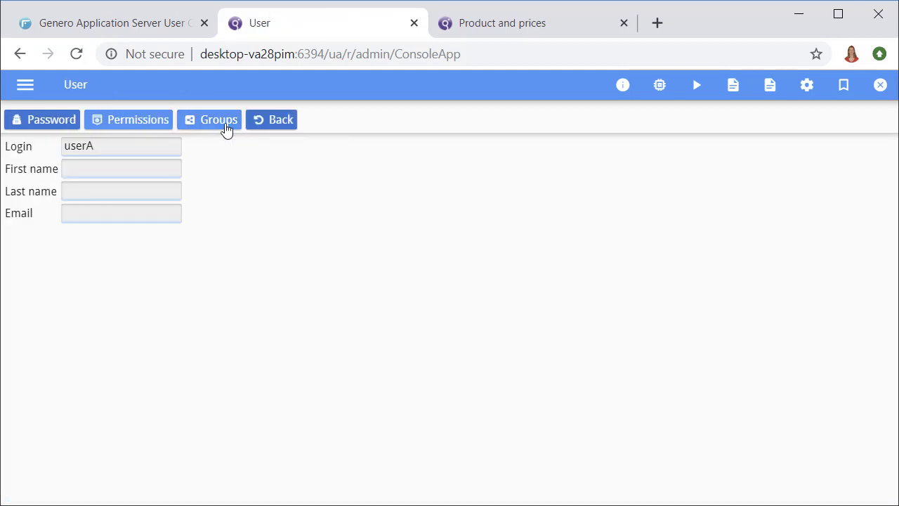
click(218, 120)
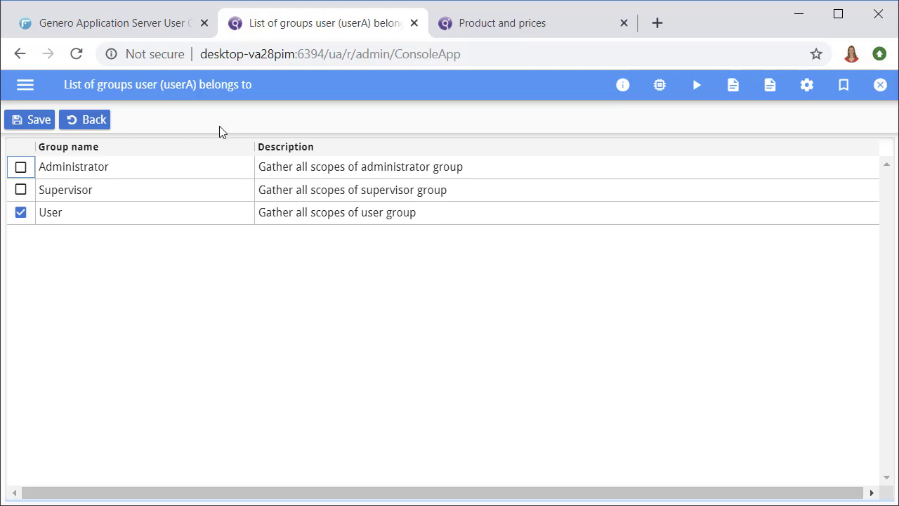
click(102, 132)
click(269, 130)
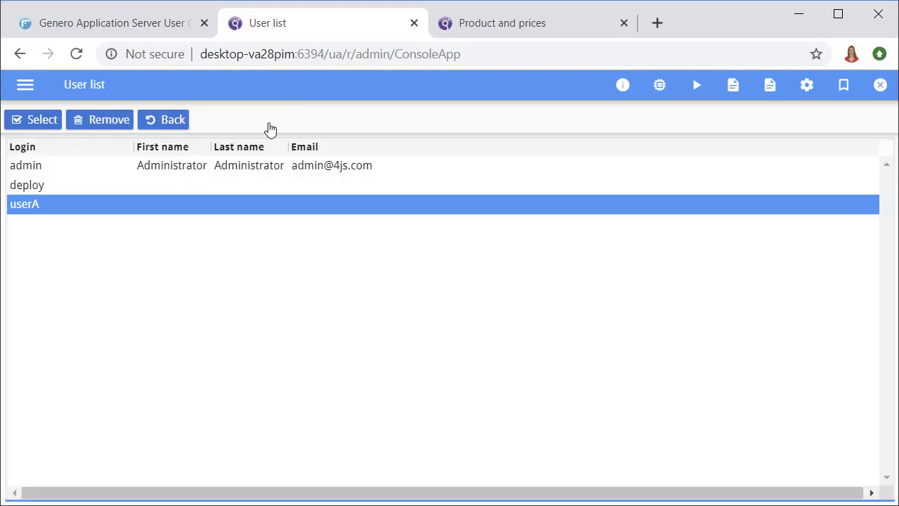
- Check that the User group's scopes include Role.User, then return to the Product and prices app
click(187, 128)
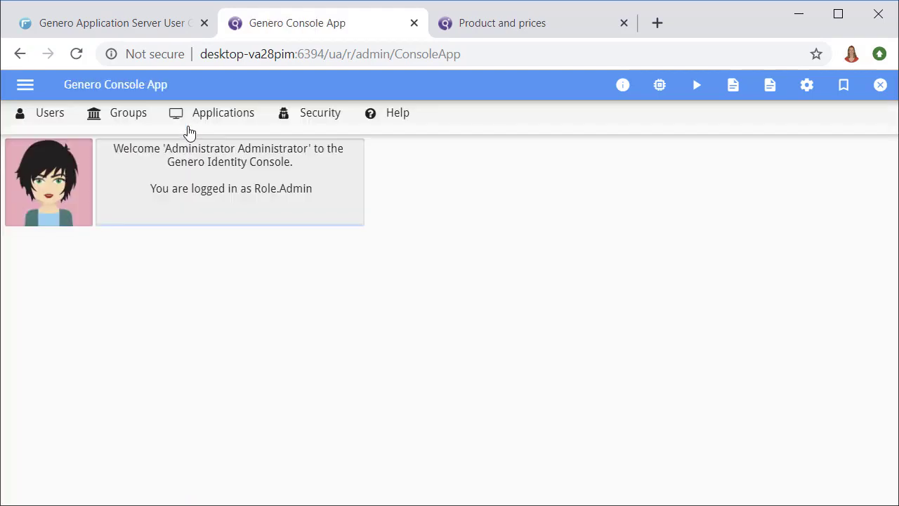
click(130, 125)
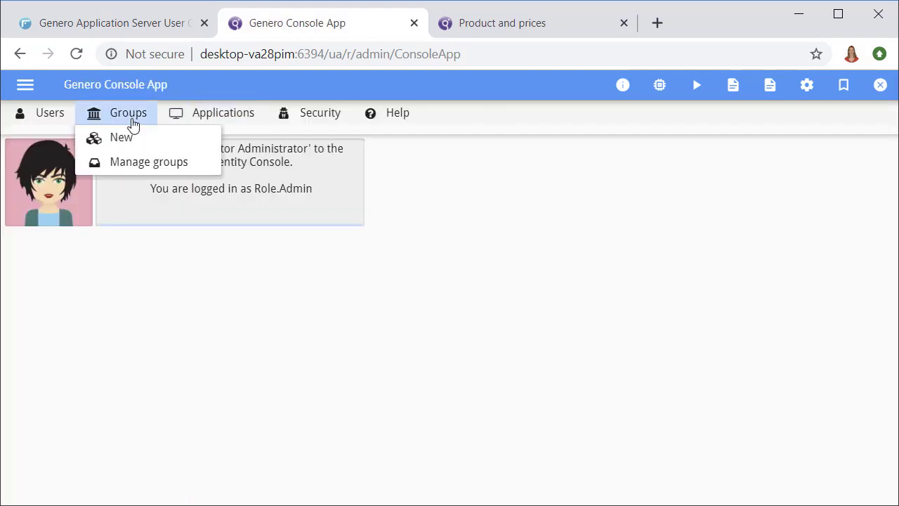
click(143, 168)
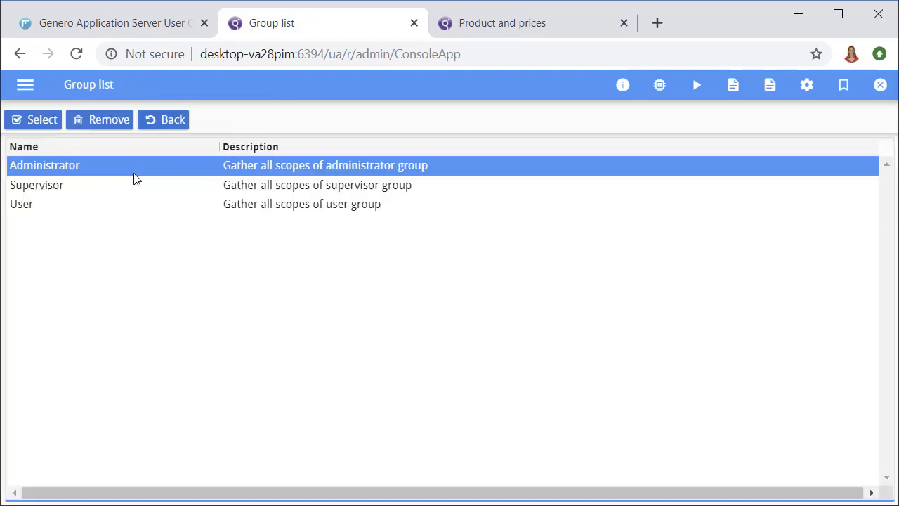
click(96, 205)
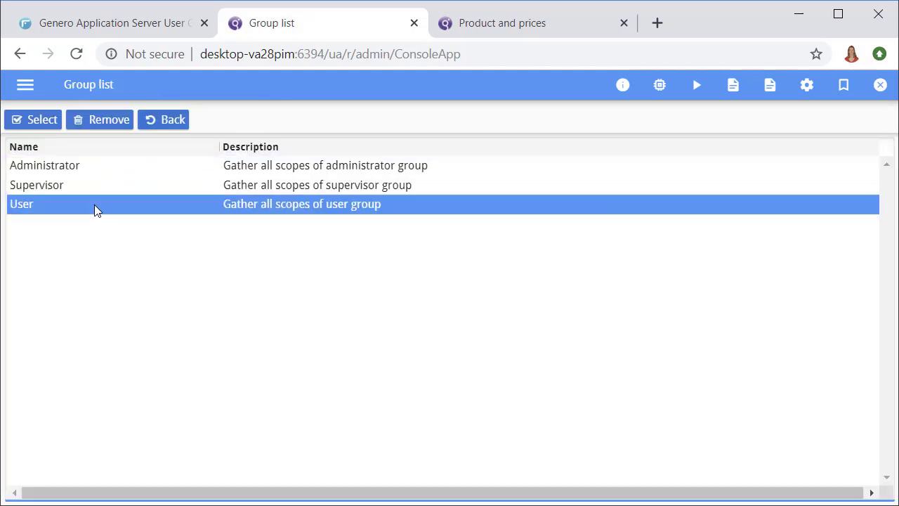
double_click(94, 205)
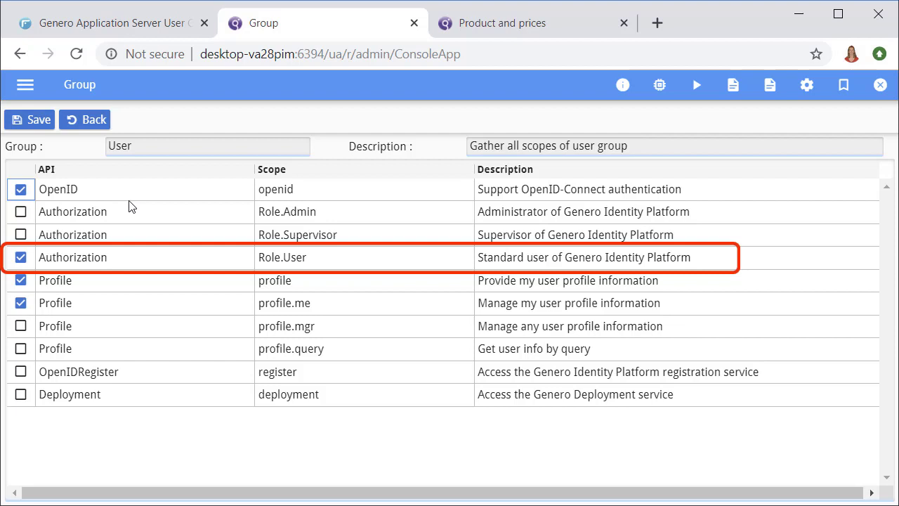
click(474, 33)
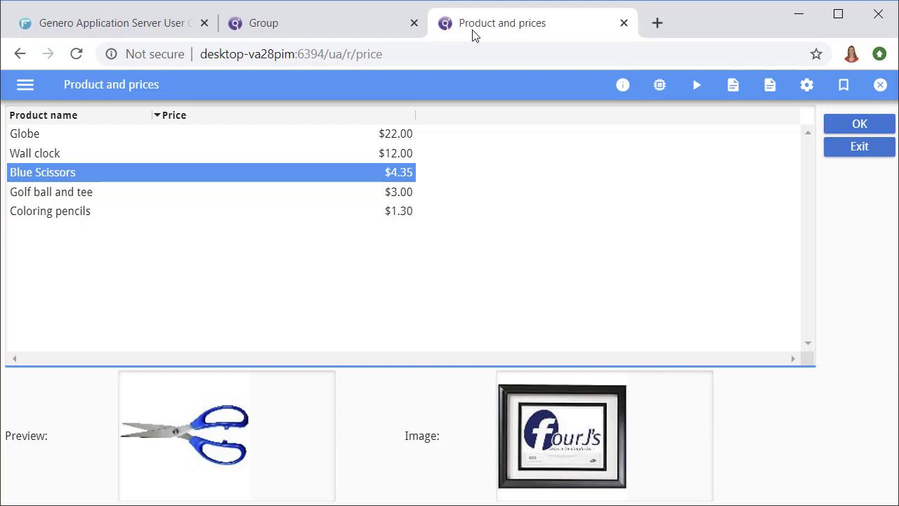
- Exit the price app and reload its /ua/r/price address from browser history
click(847, 150)
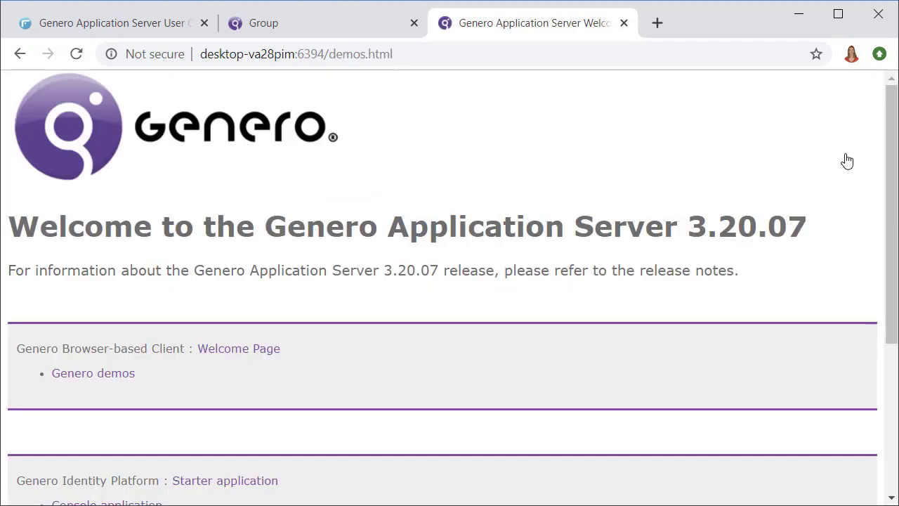
click(624, 57)
text(http://desk)
key(Down)
key(Down)
key(Down)
key(Down)
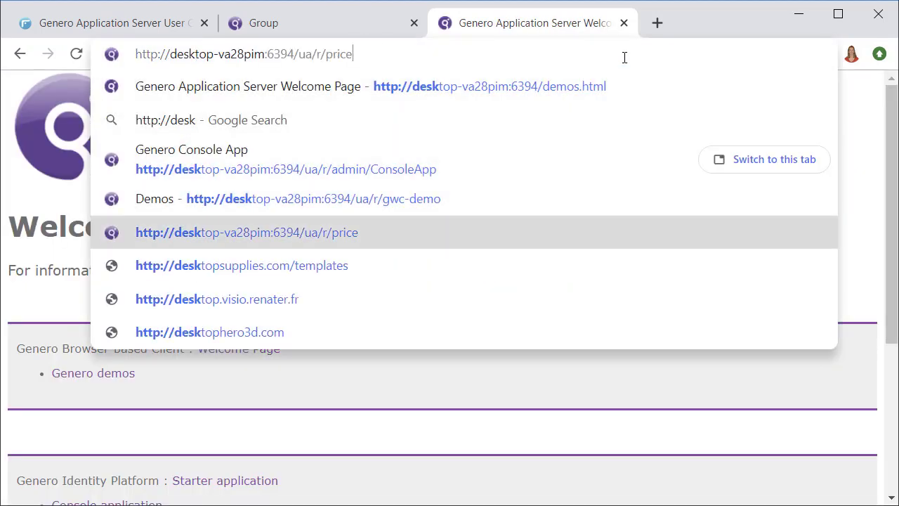
key(Return)
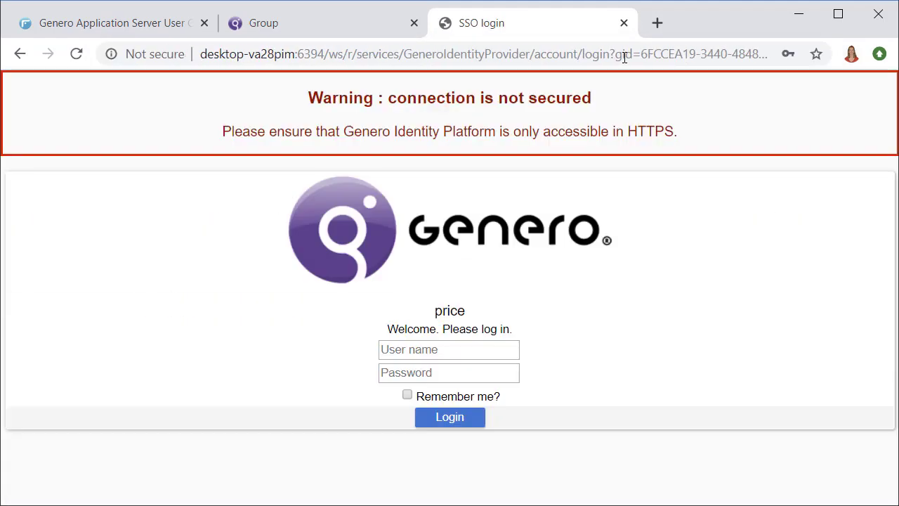
- Sign in to the price app as deploy with its password, which results in Access denied
click(470, 348)
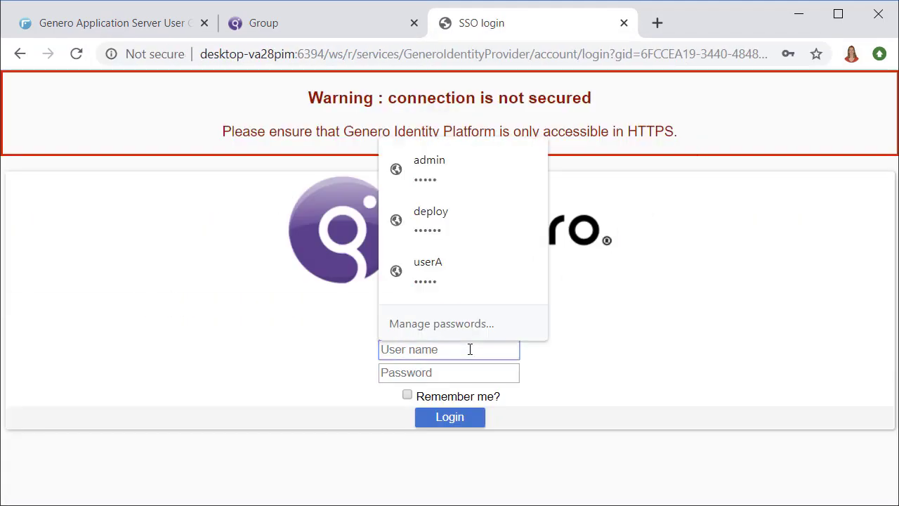
text(deploy)
key(Tab)
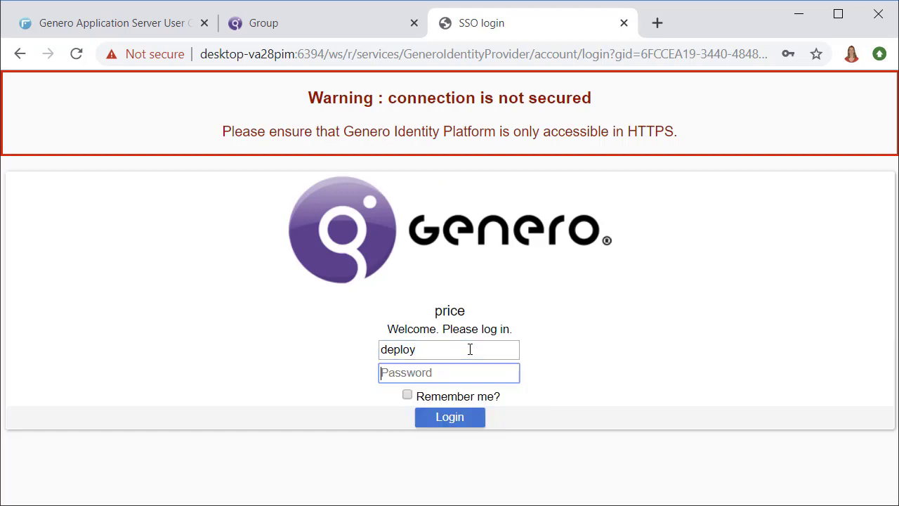
text(******)
key(Return)
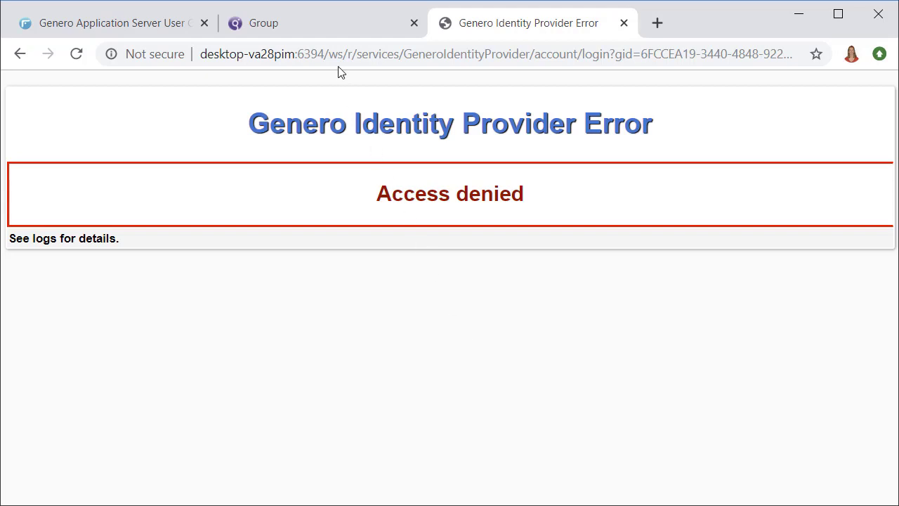
click(327, 28)
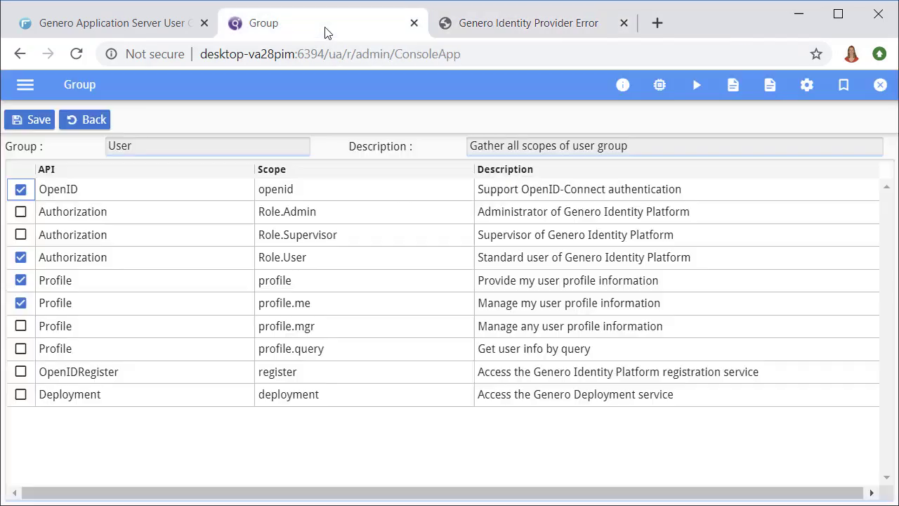
- Open the deploy user's group memberships in Manage users: only Supervisor is checked
click(99, 123)
click(150, 127)
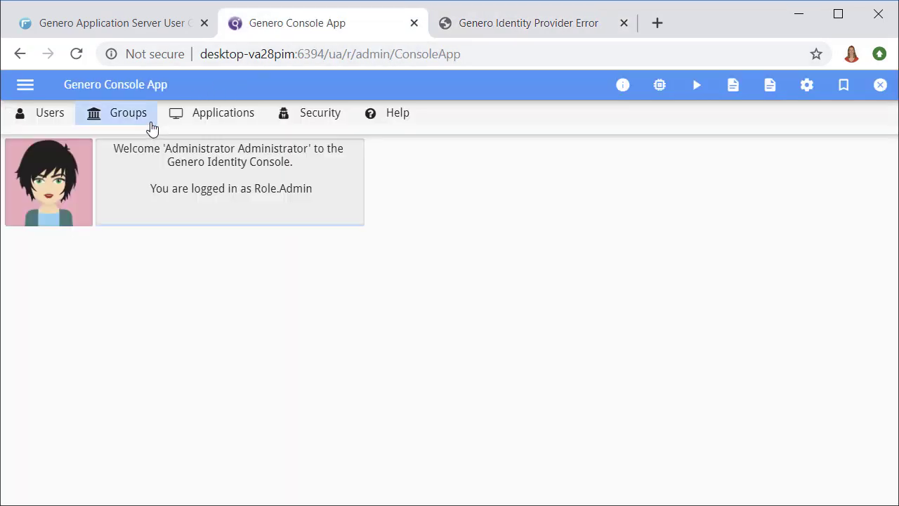
click(52, 125)
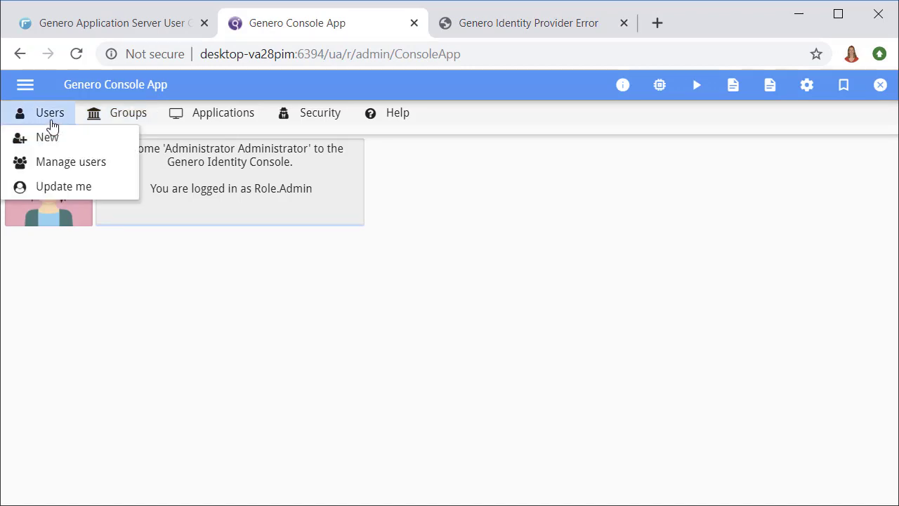
click(62, 168)
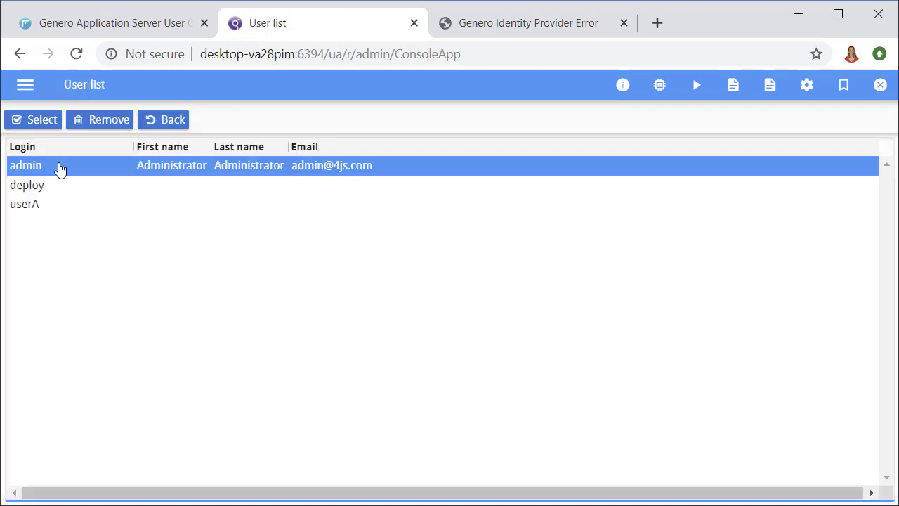
double_click(50, 188)
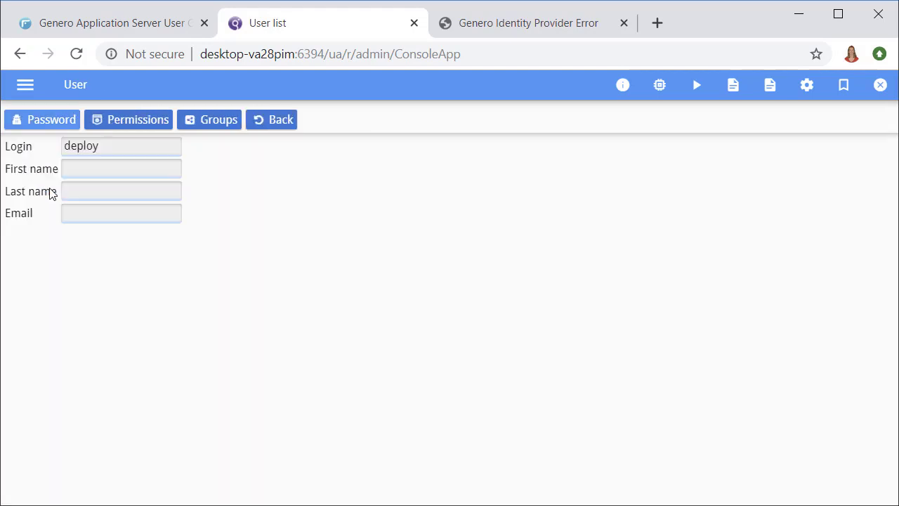
click(208, 125)
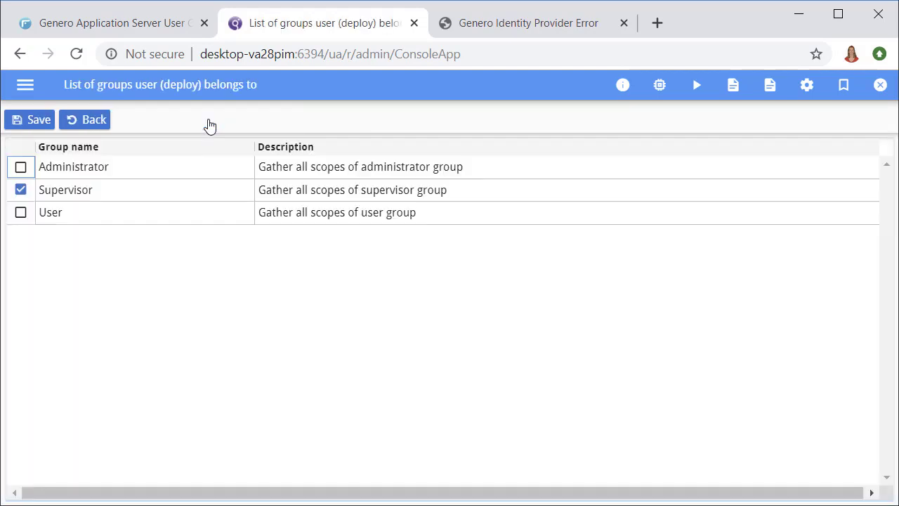